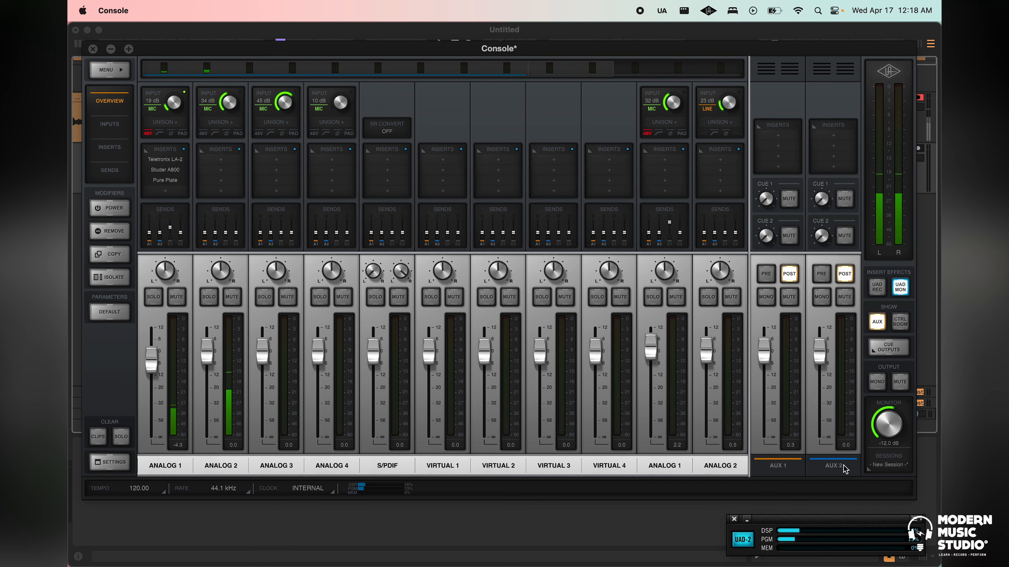
Show the control room strips to inspect the talkback sends, and hide both the control room and aux strips
click(900, 322)
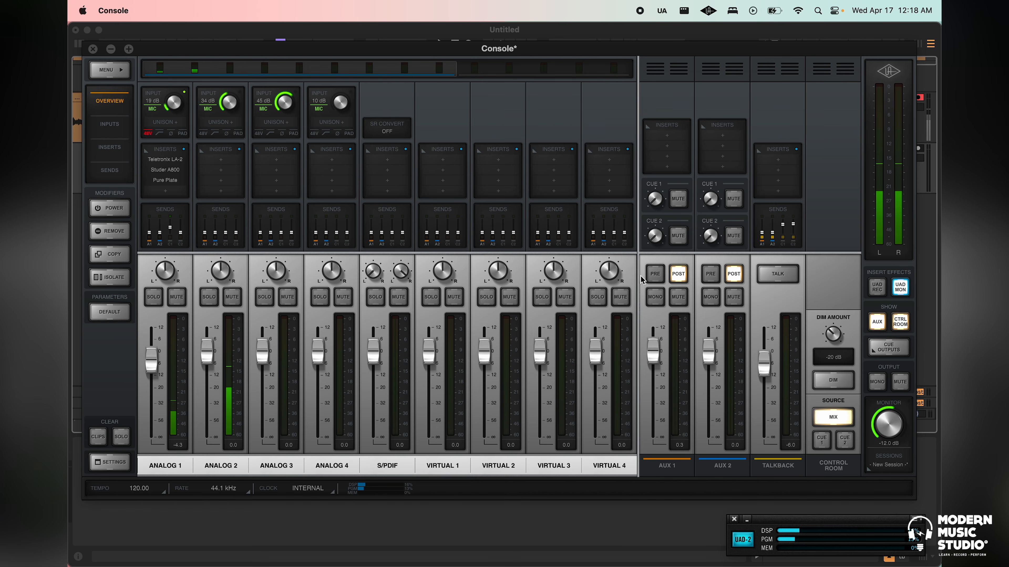
click(778, 224)
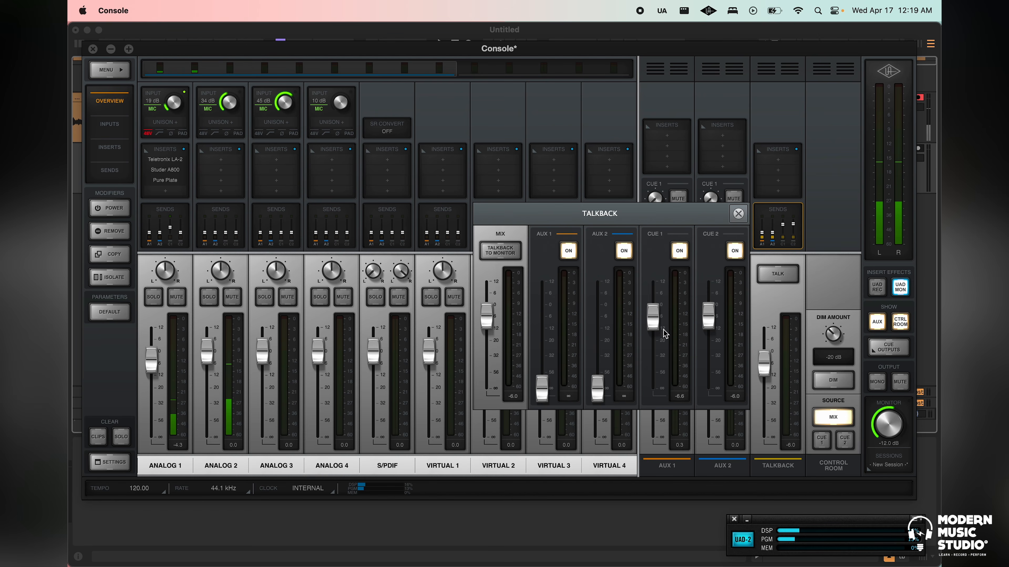
click(738, 214)
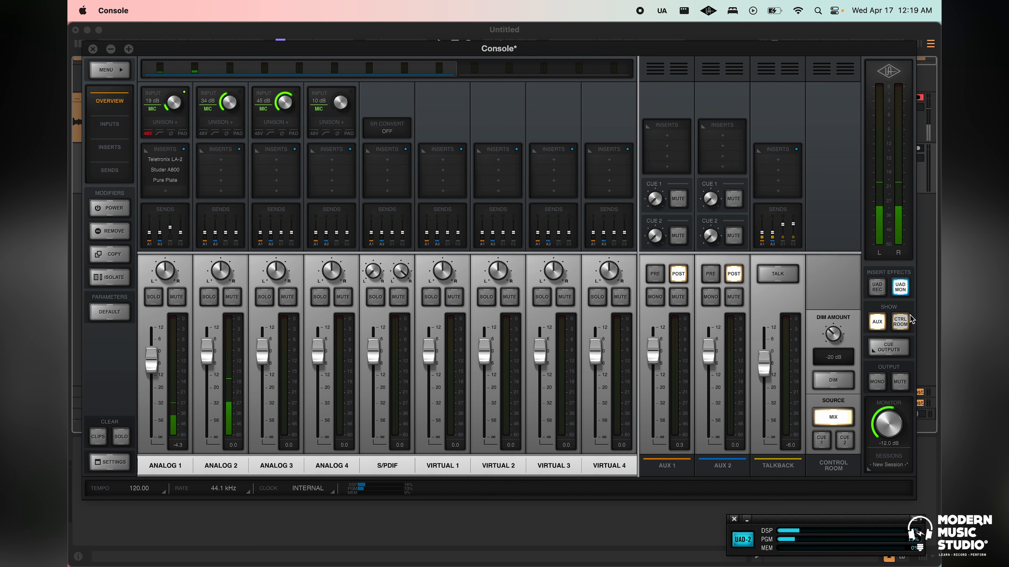
click(900, 323)
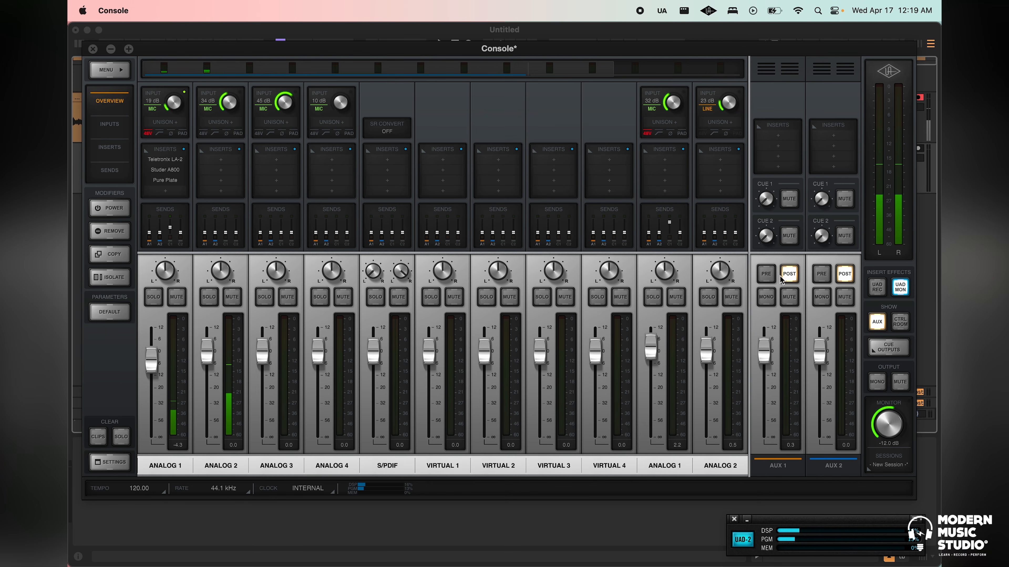
click(877, 323)
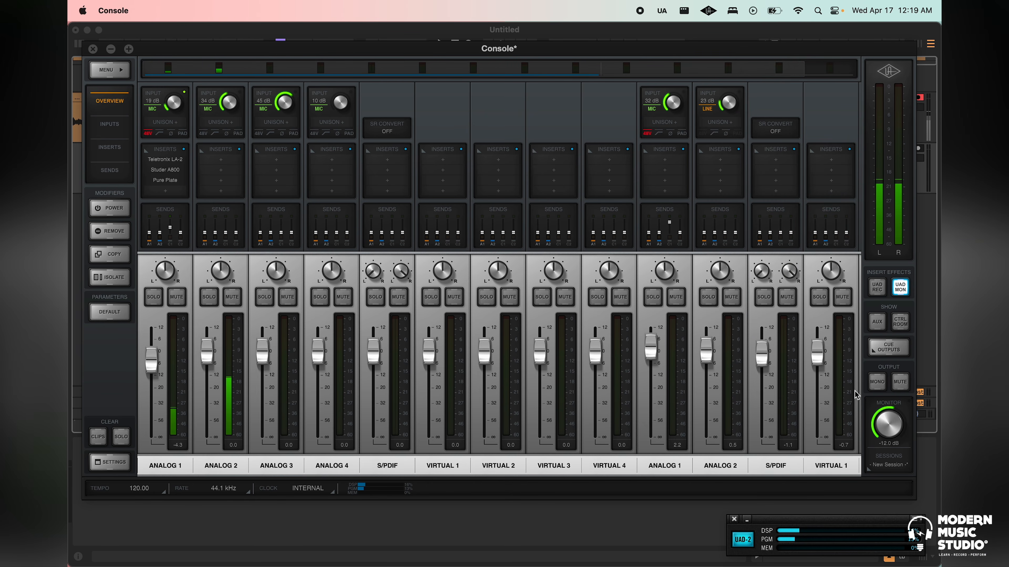
Review the cue output routing, covering Cue 1's source choices of CUE 1 or MIX and its HP 1 headphone assignment
click(888, 348)
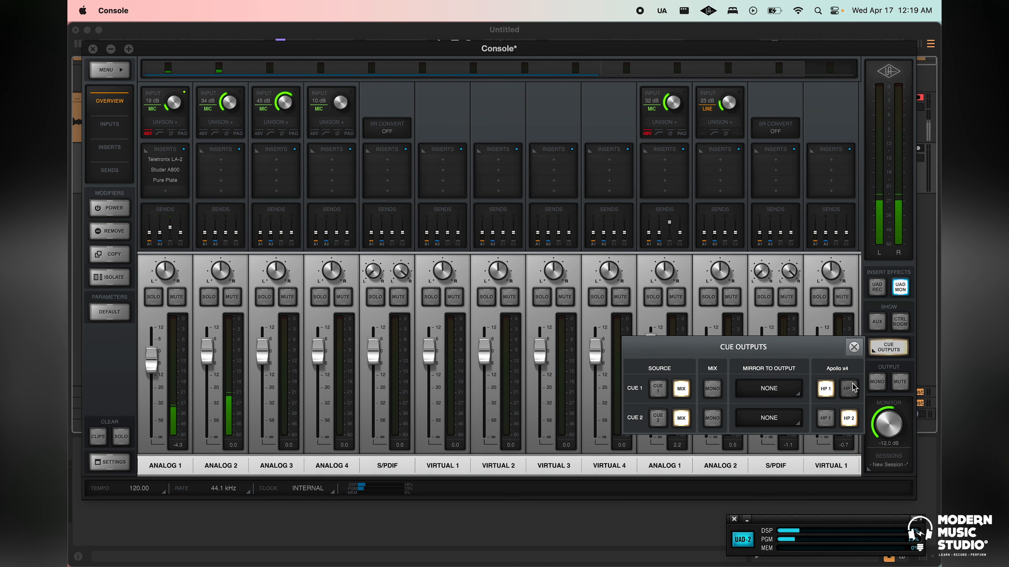
click(829, 392)
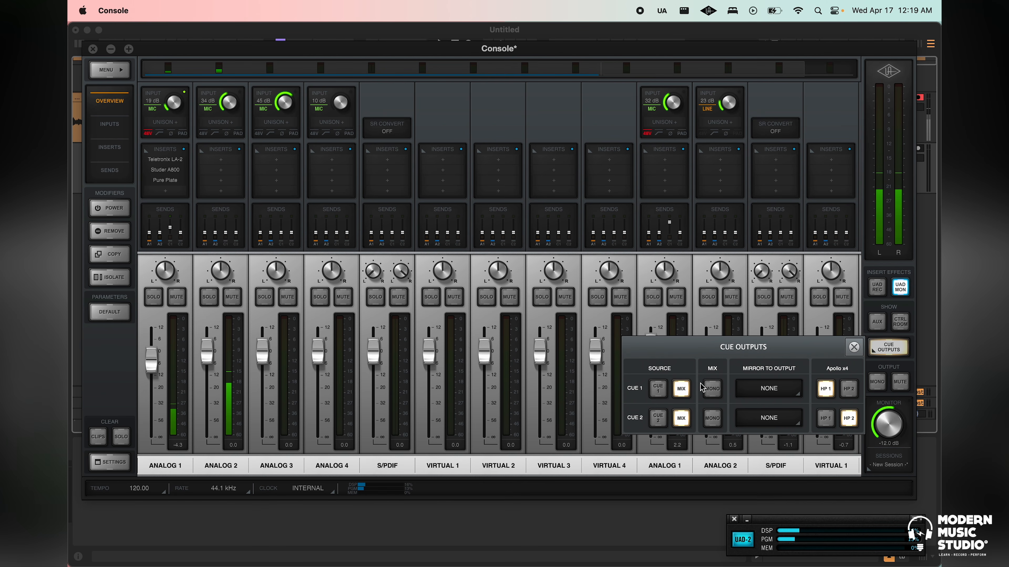
click(681, 389)
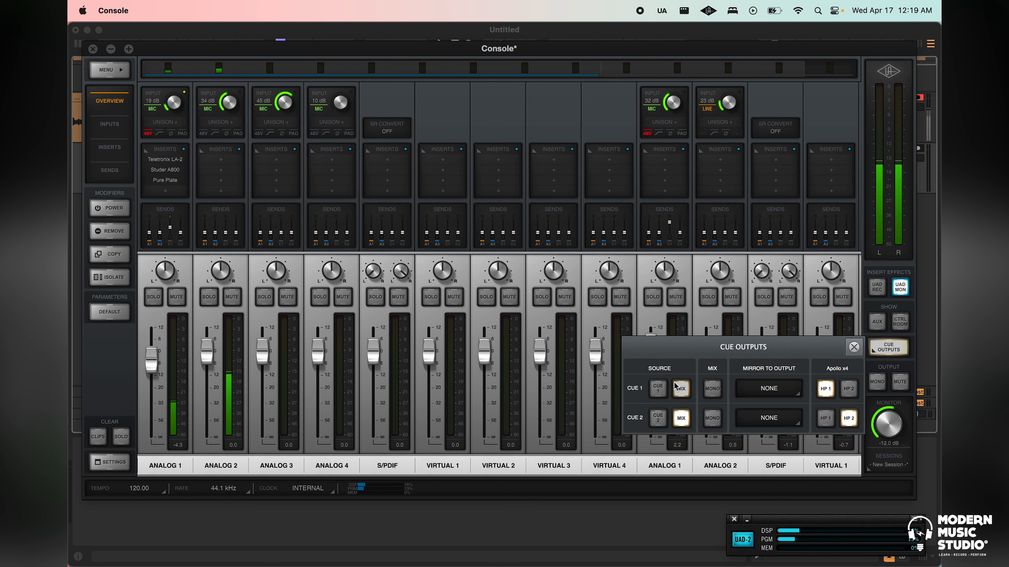
click(657, 388)
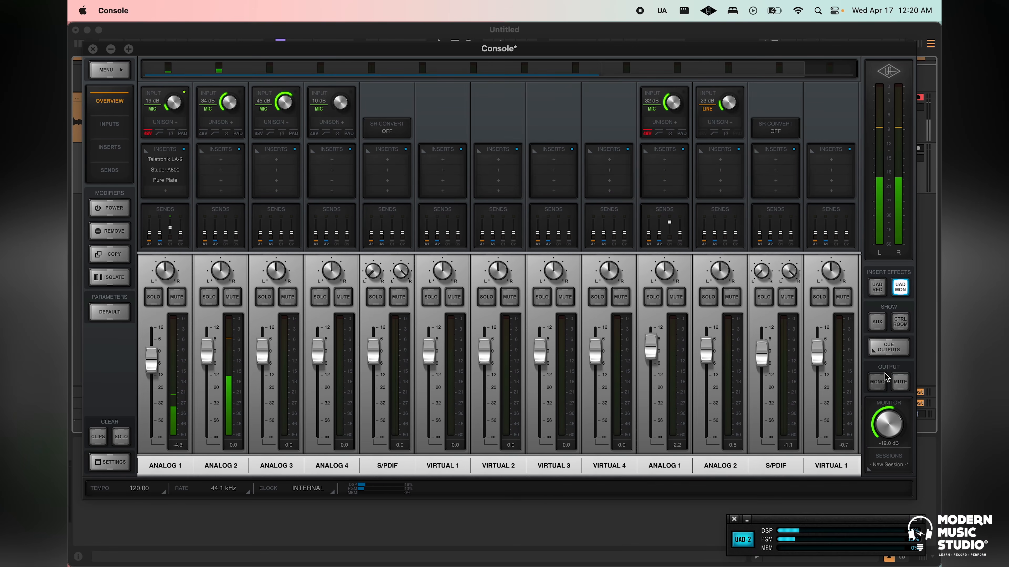
Try the mono and mute switches of the monitor output and turn both off again
click(883, 383)
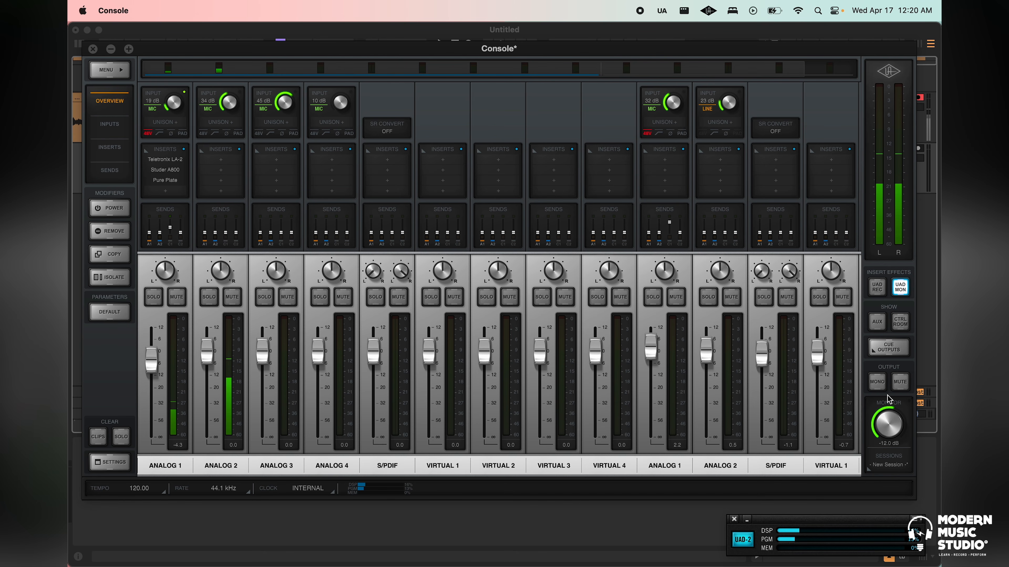
click(900, 383)
click(877, 383)
click(875, 382)
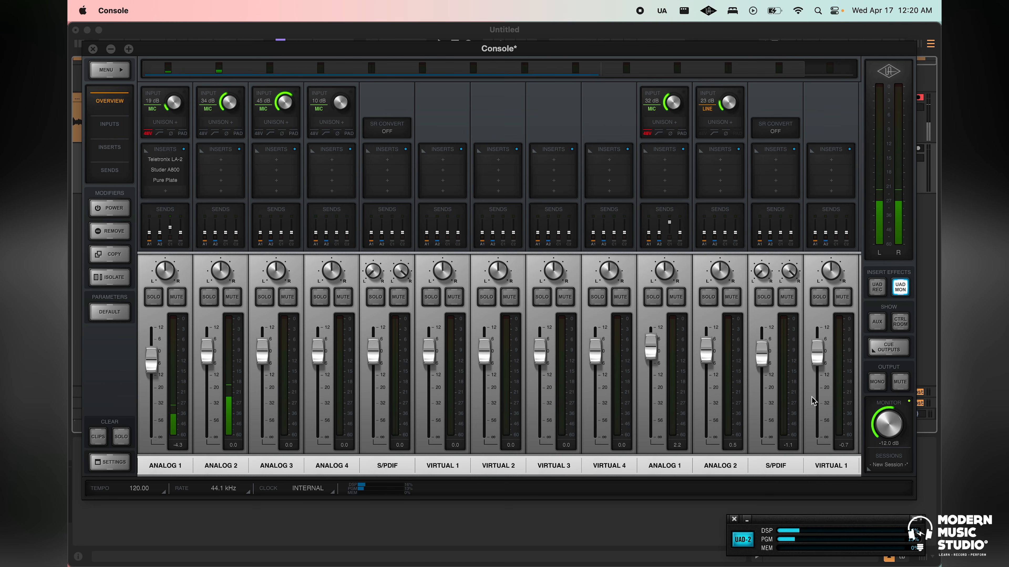
Look over the mixer's input channels and briefly show the control room and aux strips
drag(657, 48, 662, 41)
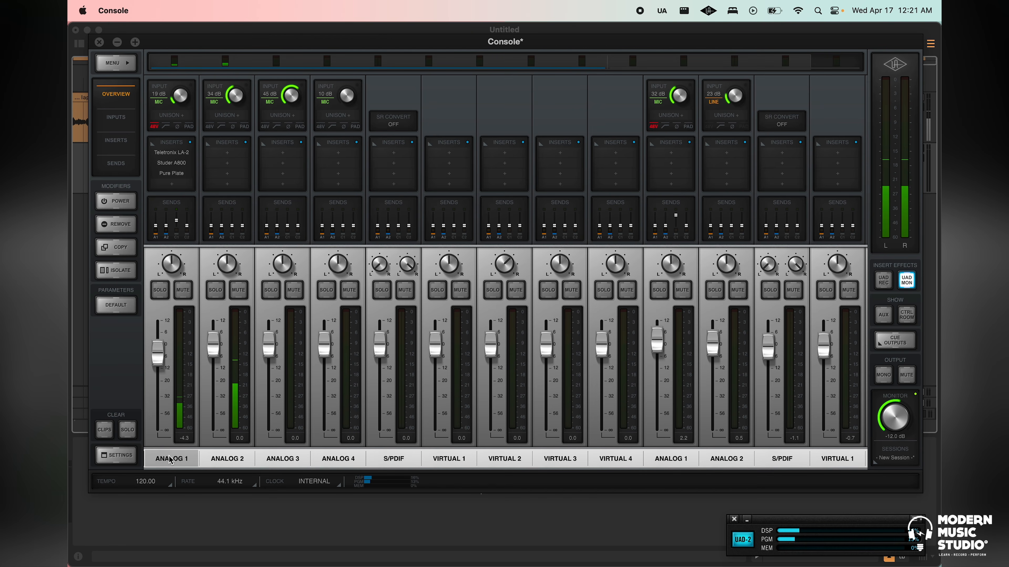
scroll(446, 424, down, 2)
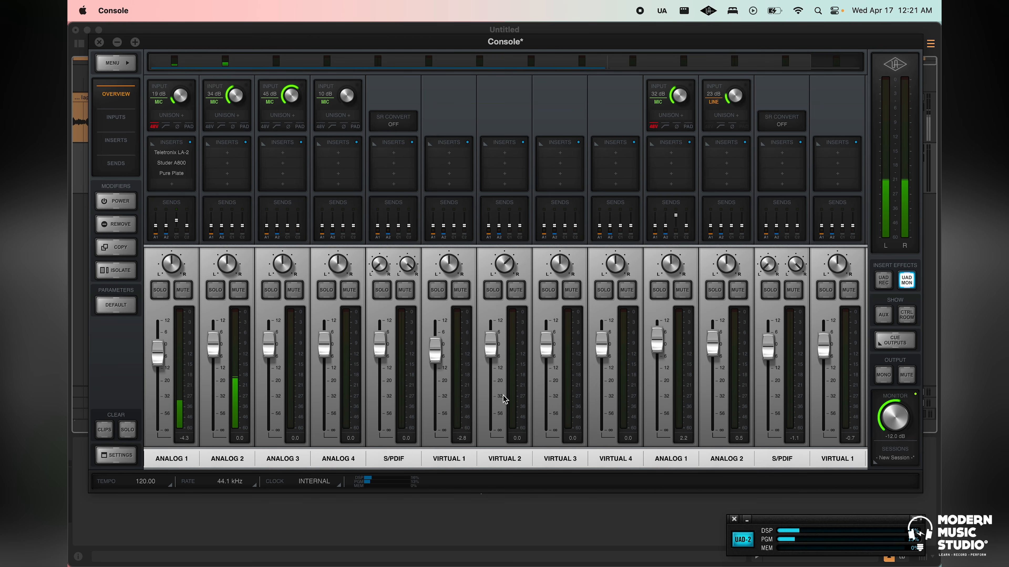
scroll(539, 377, right, 2)
click(910, 317)
click(906, 317)
click(885, 315)
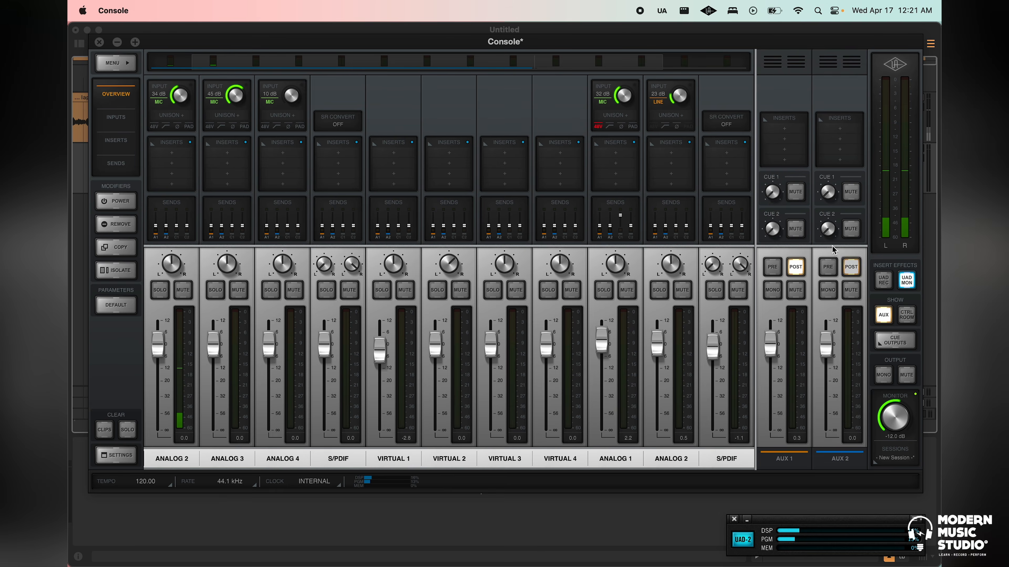
click(883, 316)
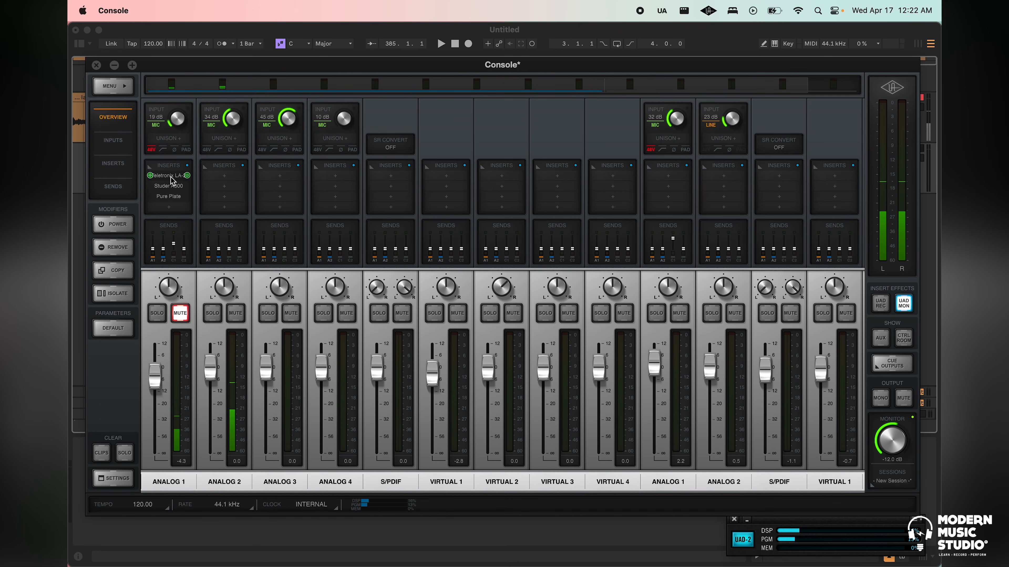
View Ableton Live's arrangement window, and return to the Console mixer and reposition its window
drag(232, 71, 185, 194)
click(430, 30)
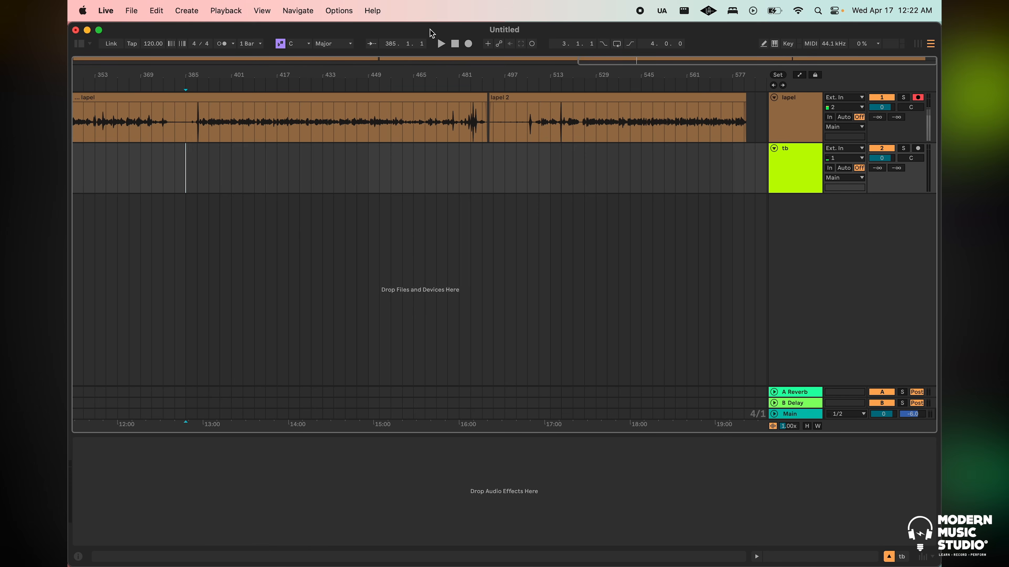
key(ctrl+Up)
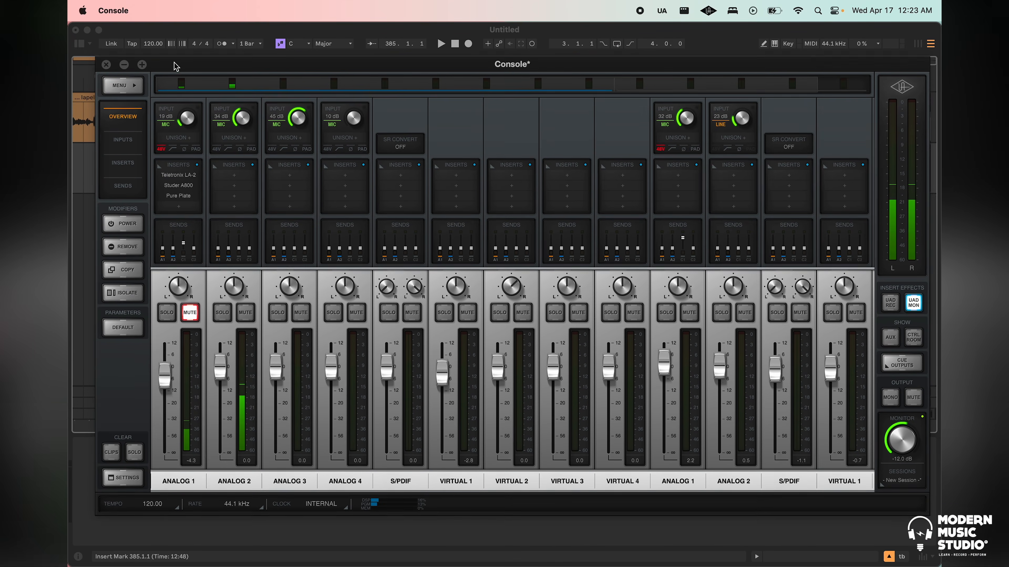
drag(174, 62, 174, 71)
mouse_move(308, 66)
mouse_down()
mouse_move(294, 67)
mouse_move(302, 58)
mouse_up()
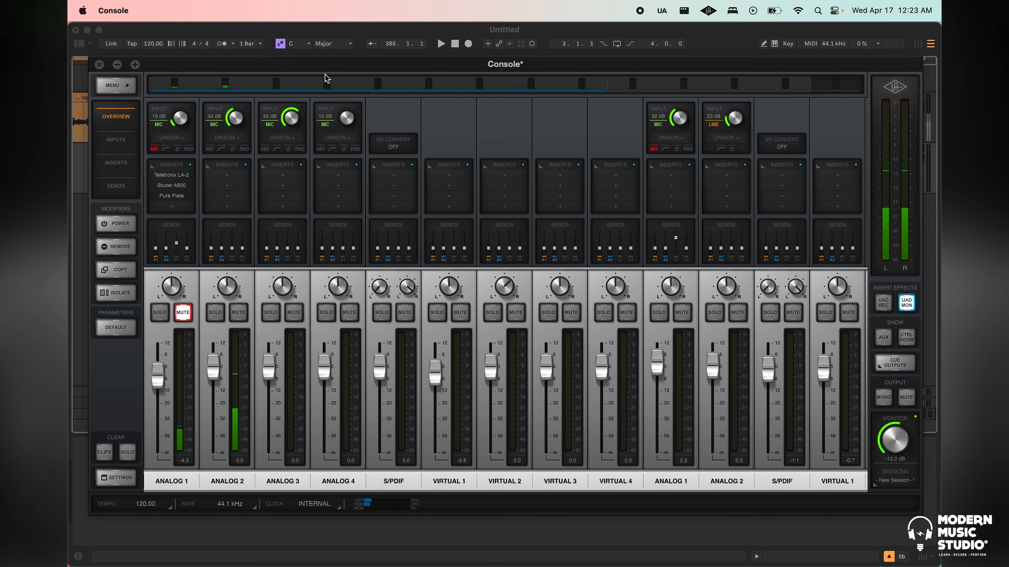
drag(328, 69, 328, 72)
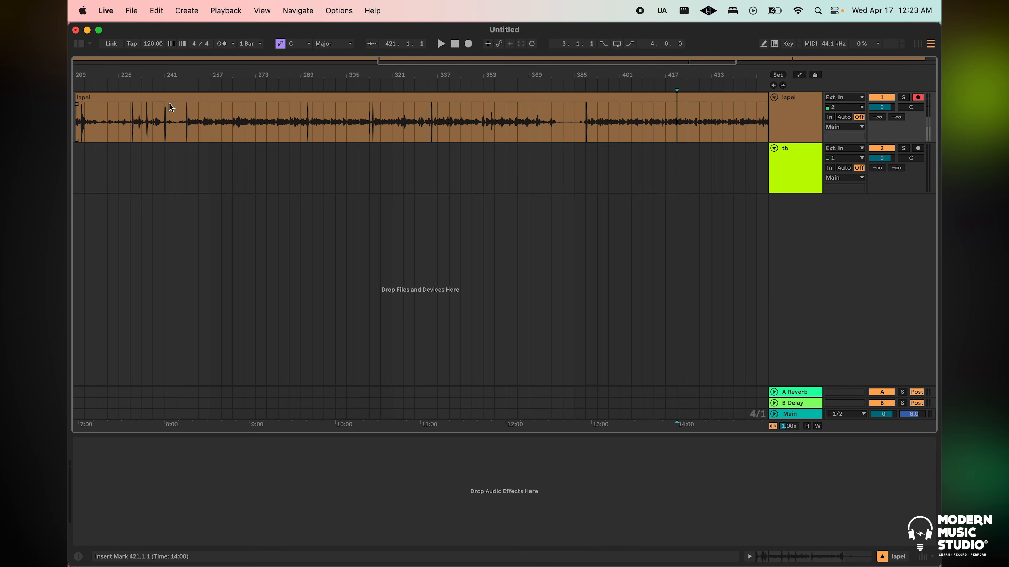
Switch to Ableton Live and place the insert marker on the lapel track at 584.4.3, past the end of the last clip
click(169, 103)
key(super+e)
click(556, 101)
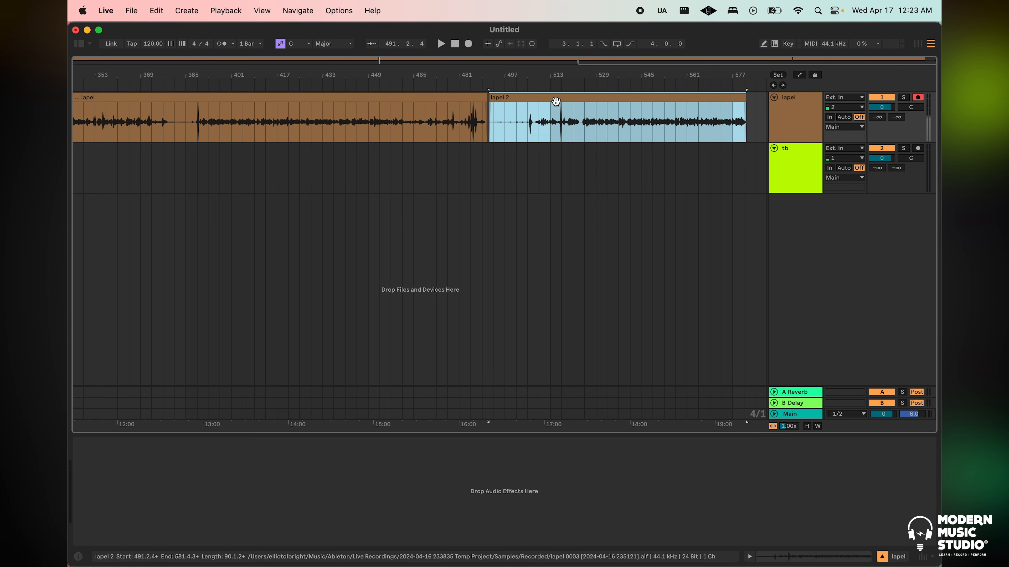
click(755, 104)
drag(762, 71, 717, 143)
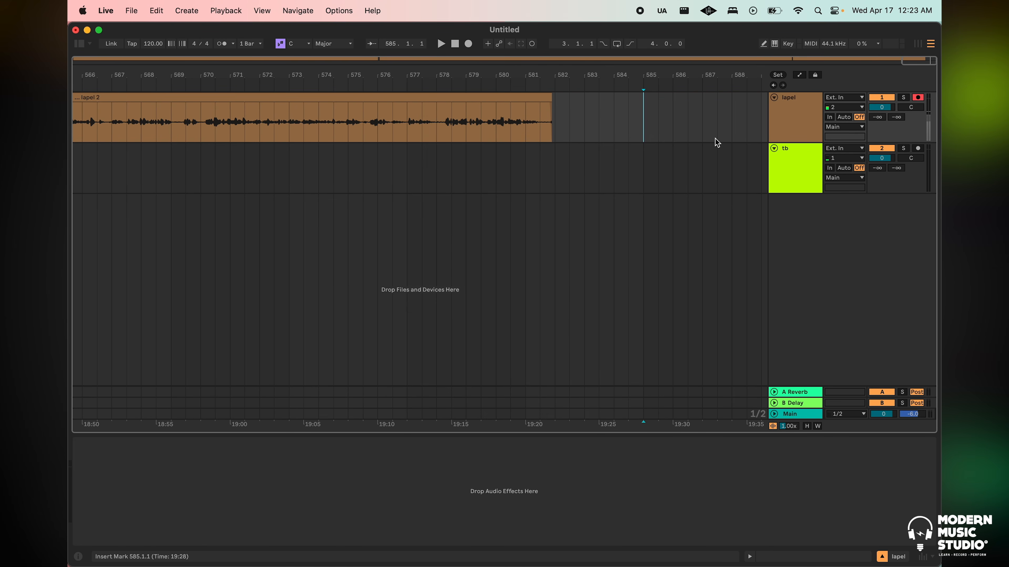
key(plus)
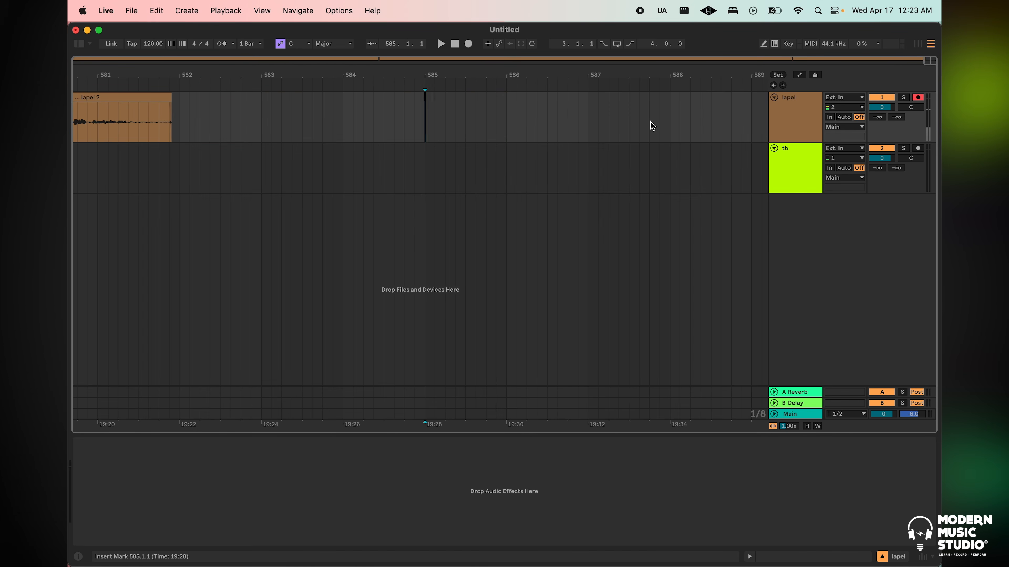
click(440, 105)
Open the audio preferences and check the available input and output devices, keeping Universal Audio Thunderbolt for both
key(super+comma)
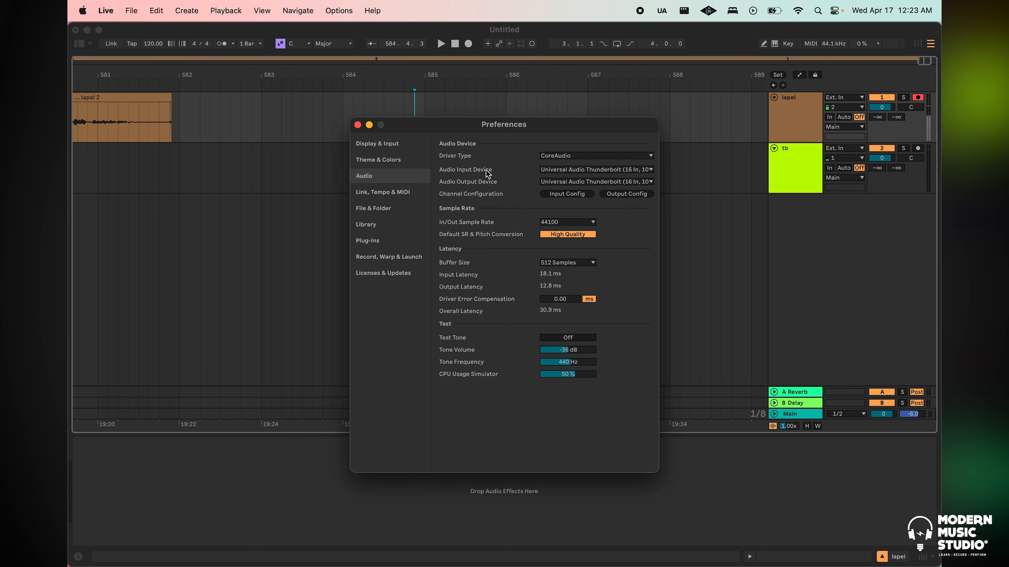
click(572, 169)
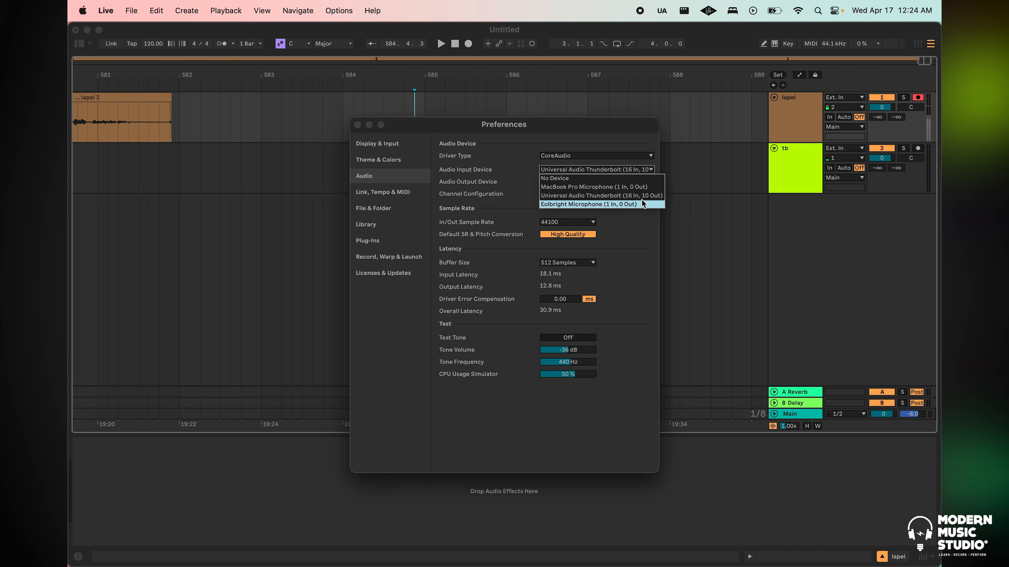
click(637, 322)
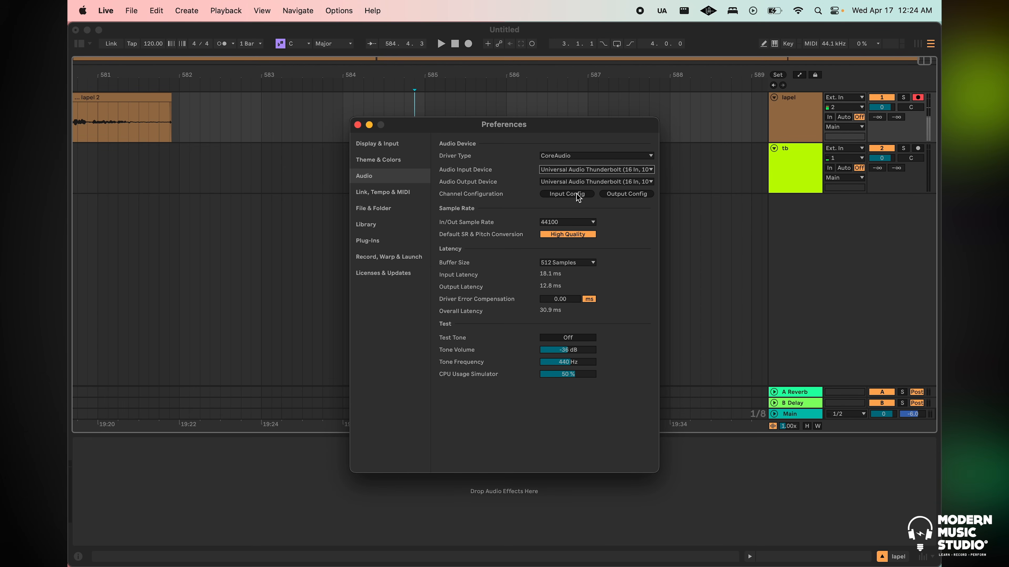
click(597, 180)
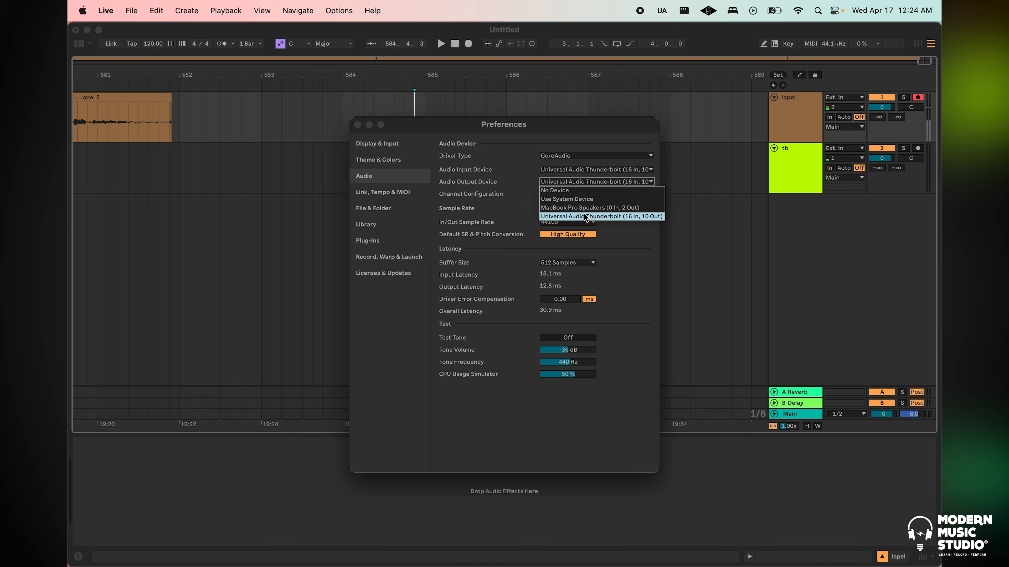
click(638, 271)
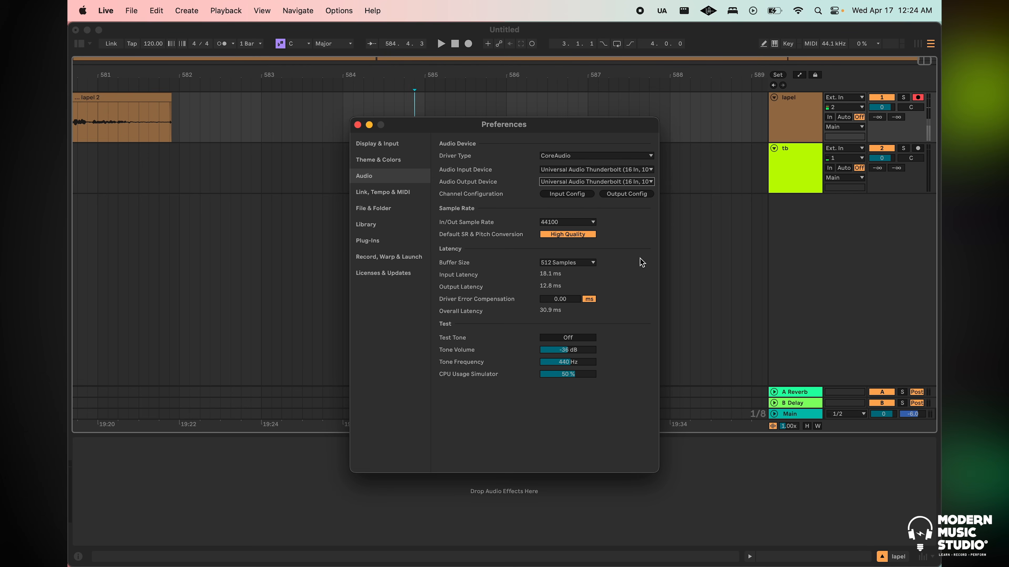
Try toggling mono outputs 3 & 4 and stereo outputs 3/4, 5/6 and 7/8 in the output channel configuration
click(626, 194)
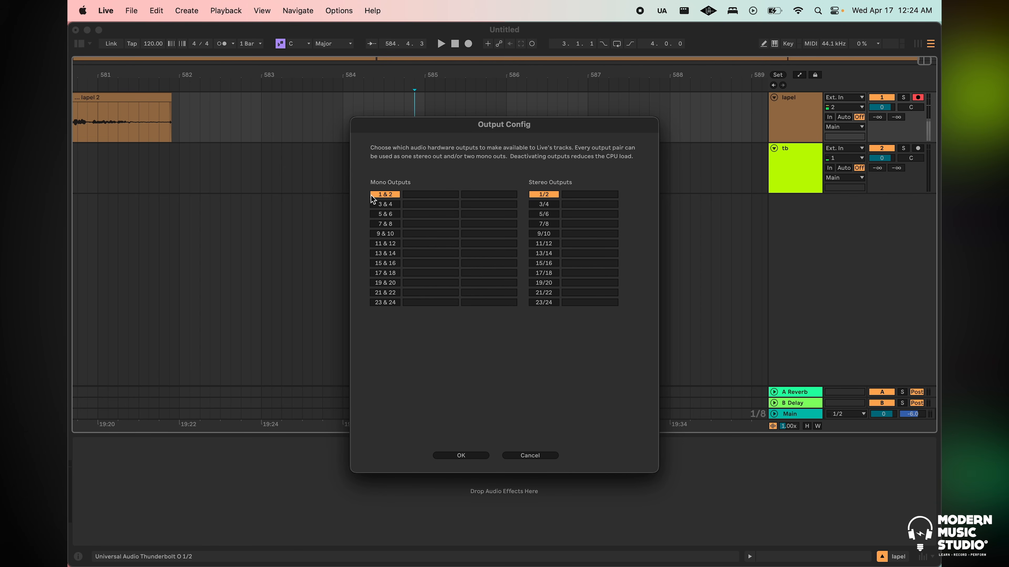
click(385, 205)
click(543, 206)
click(544, 215)
click(546, 225)
click(545, 213)
click(545, 206)
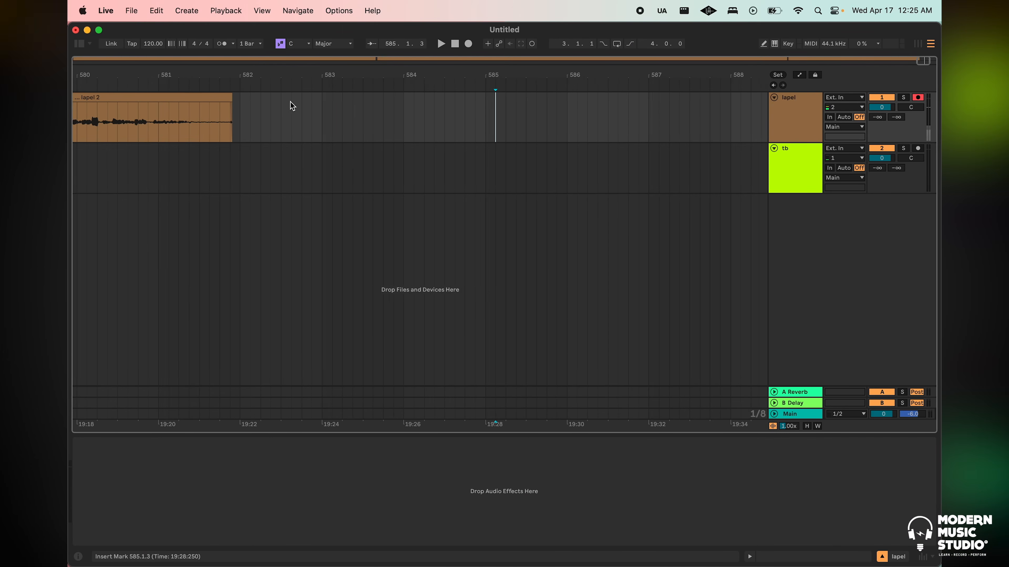
Insert a temporary third audio track to check its input channel and output routing choices, and remove it
scroll(290, 101, right, 3)
scroll(290, 101, left, 2)
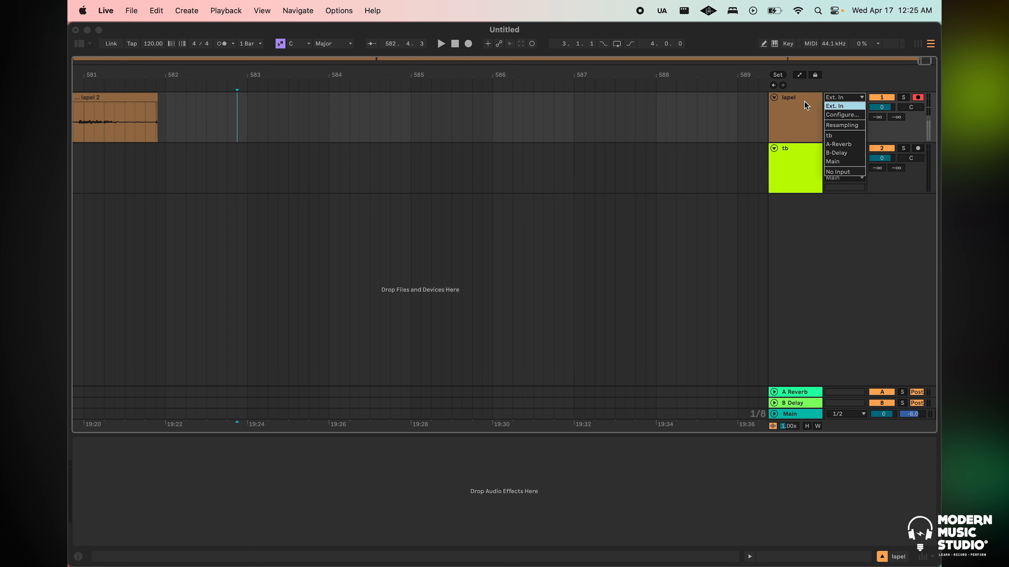
right_click(834, 259)
click(852, 263)
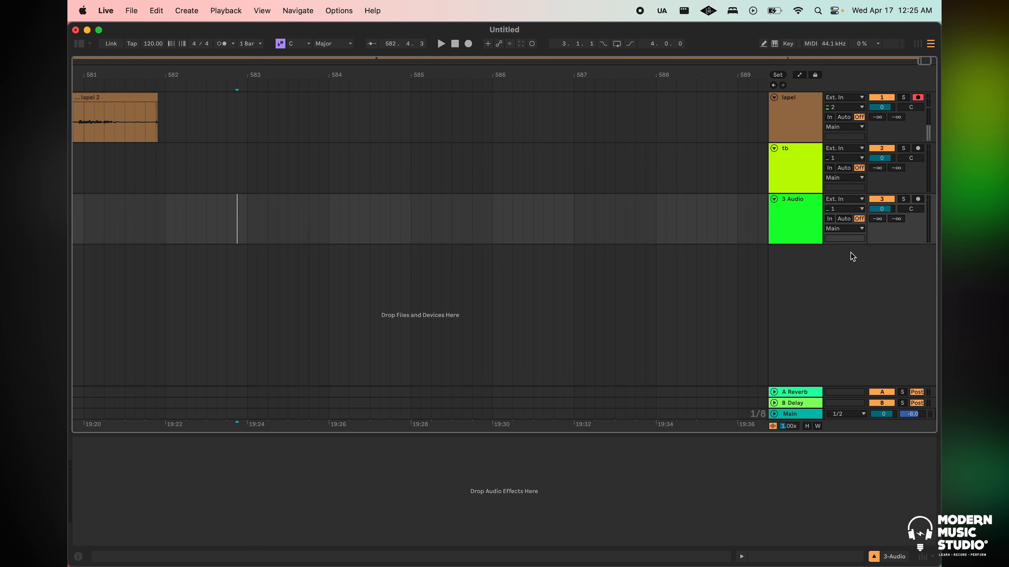
click(847, 211)
click(845, 227)
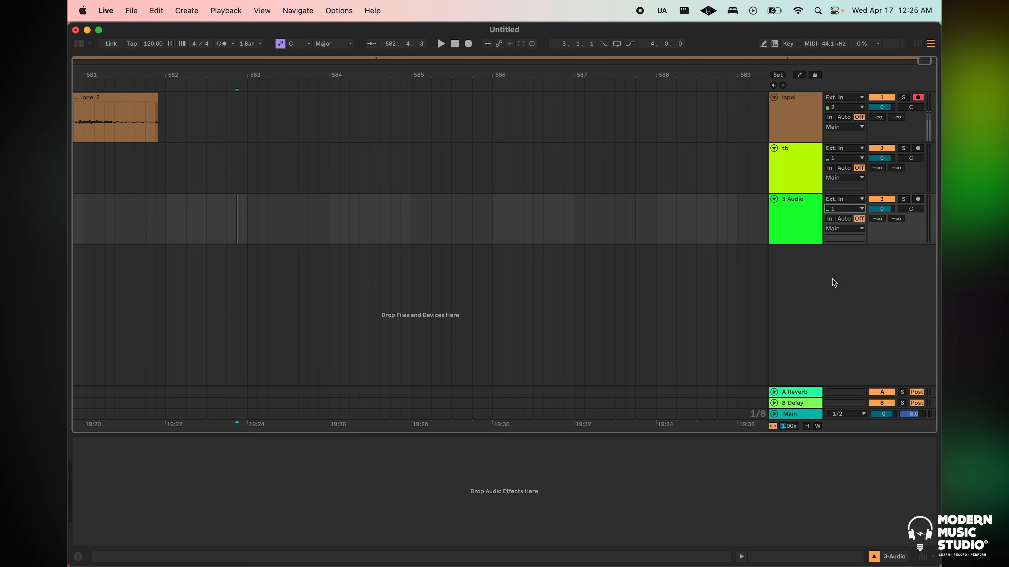
click(797, 218)
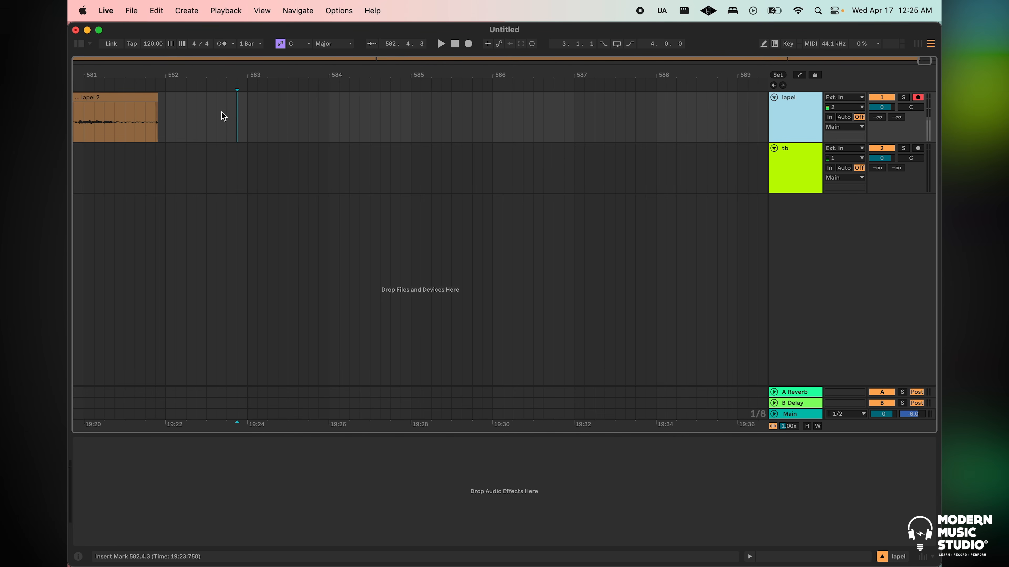
Place the insert marker at 583.1.1 on the record-armed lapel track and start recording
click(246, 111)
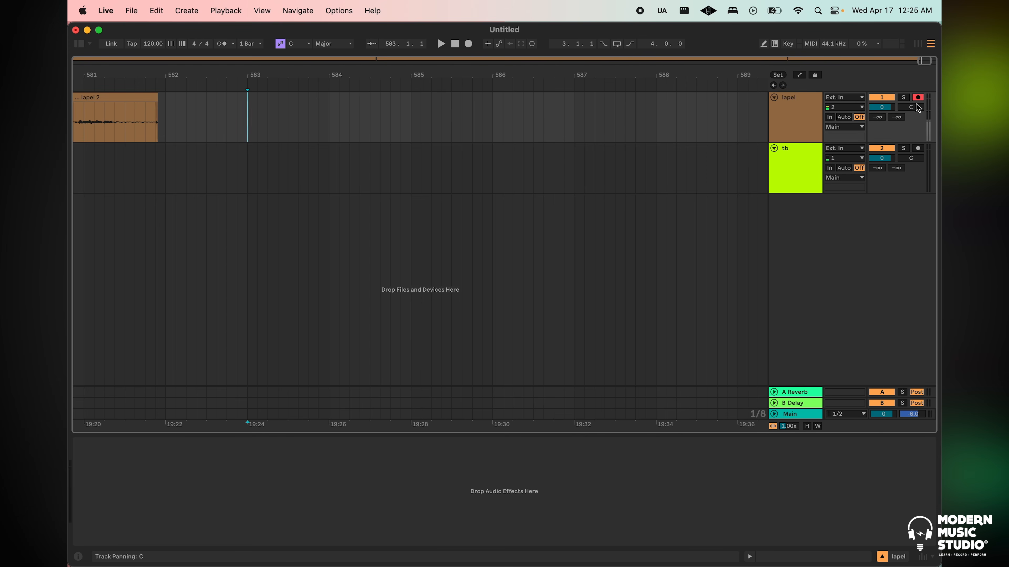
key(F9)
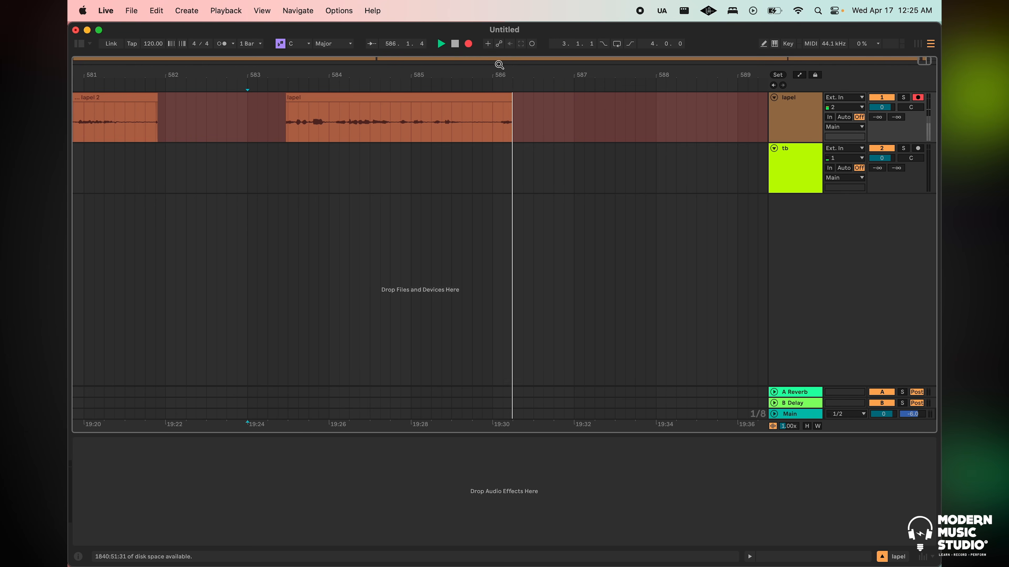
Stop recording and clear the new take from the lapel track, leaving the range 583.1.3 to 587.1.1 selected
key(space)
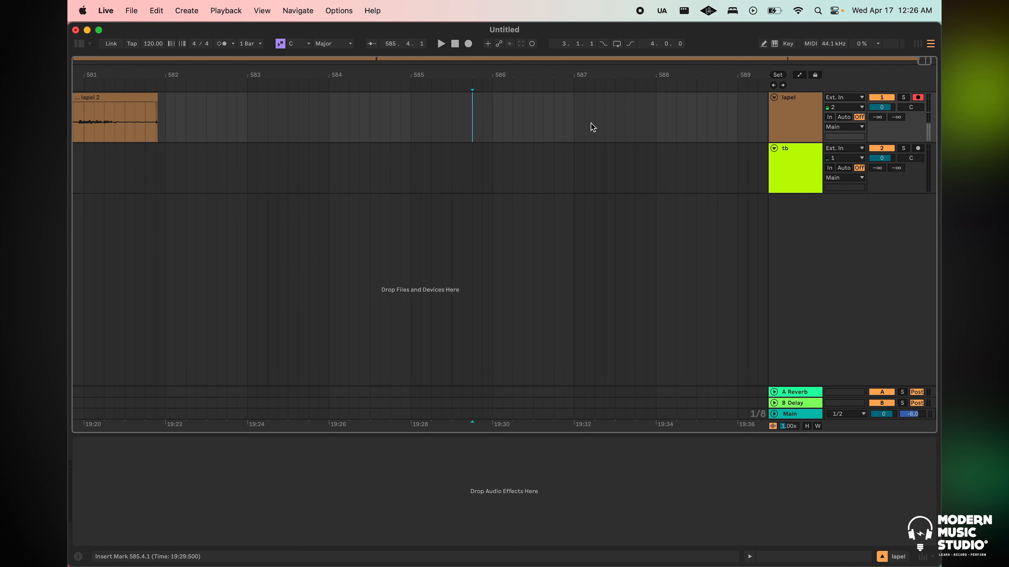
drag(574, 120, 256, 102)
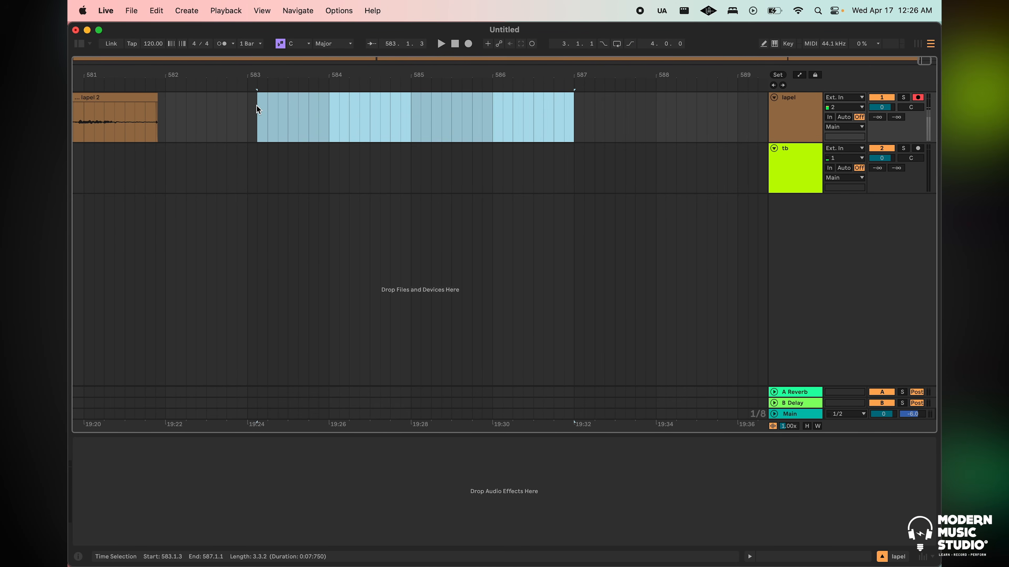
Switch to the Console app and open the I/O matrix in its settings at the monitor, aux and cue channels
key(ctrl+Up)
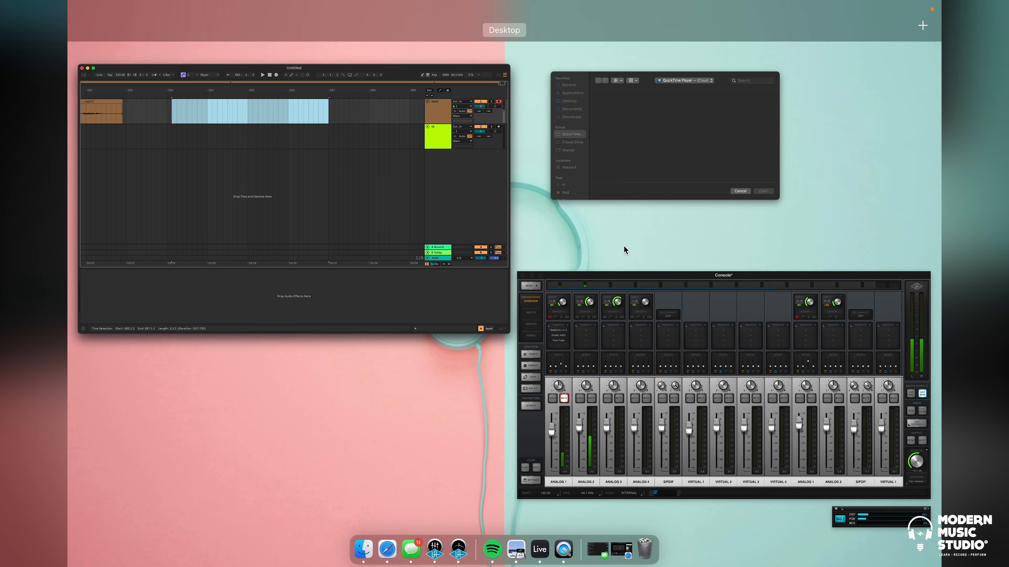
click(691, 342)
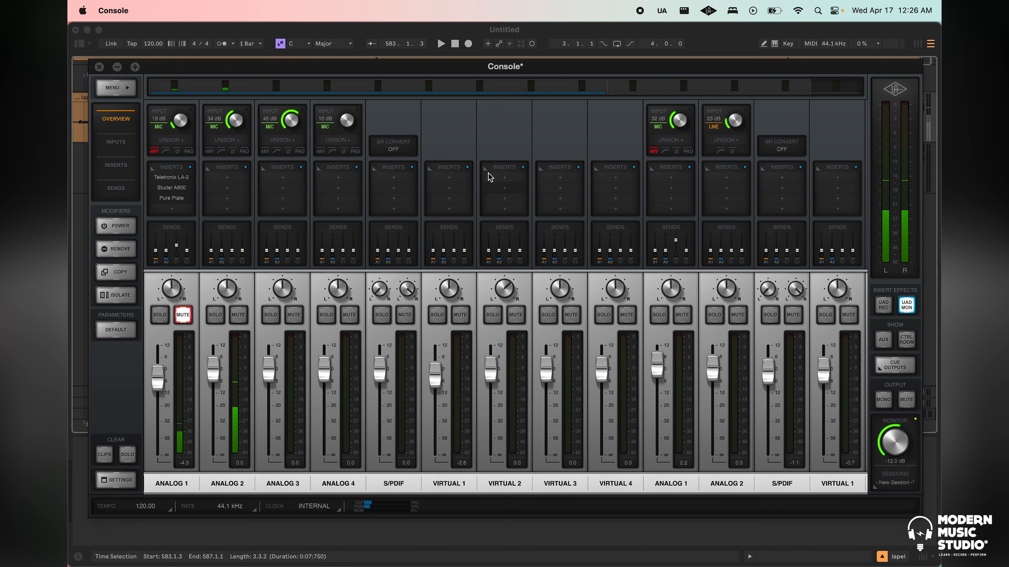
drag(502, 73, 503, 64)
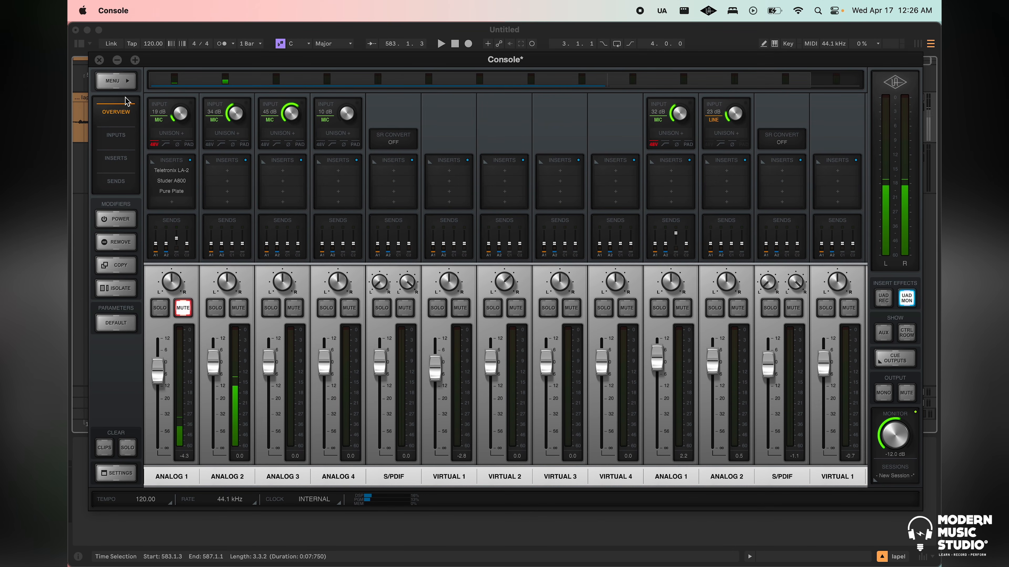
click(122, 473)
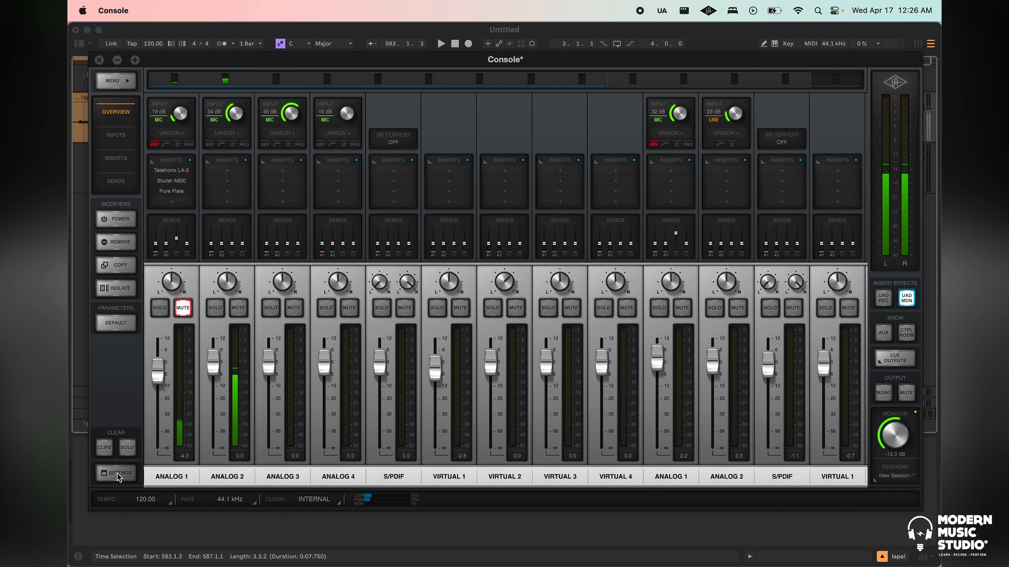
click(118, 476)
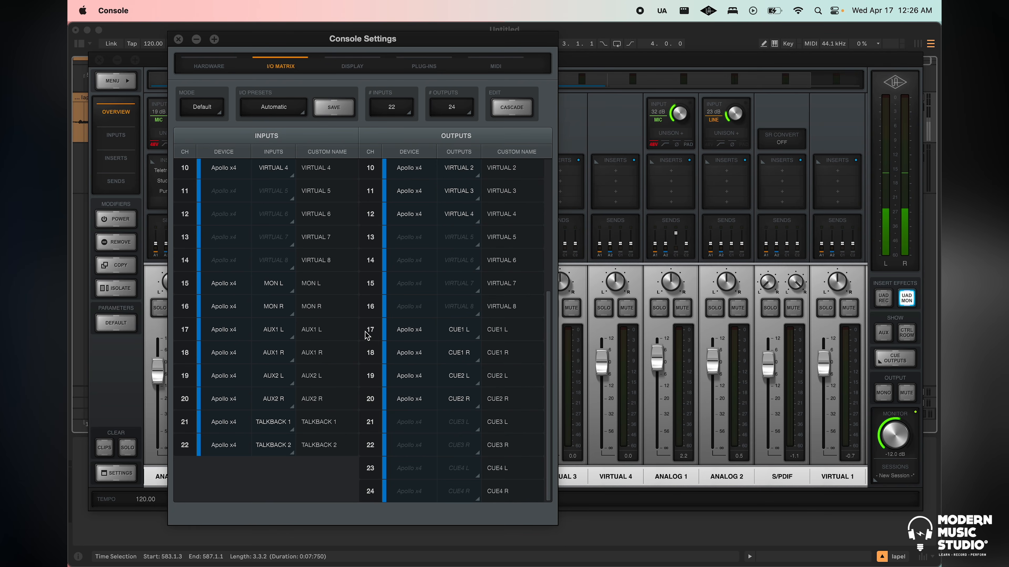
Inspect the device, type and output assignment choices of output channel 17 (CUE1 L) in the I/O matrix
click(376, 331)
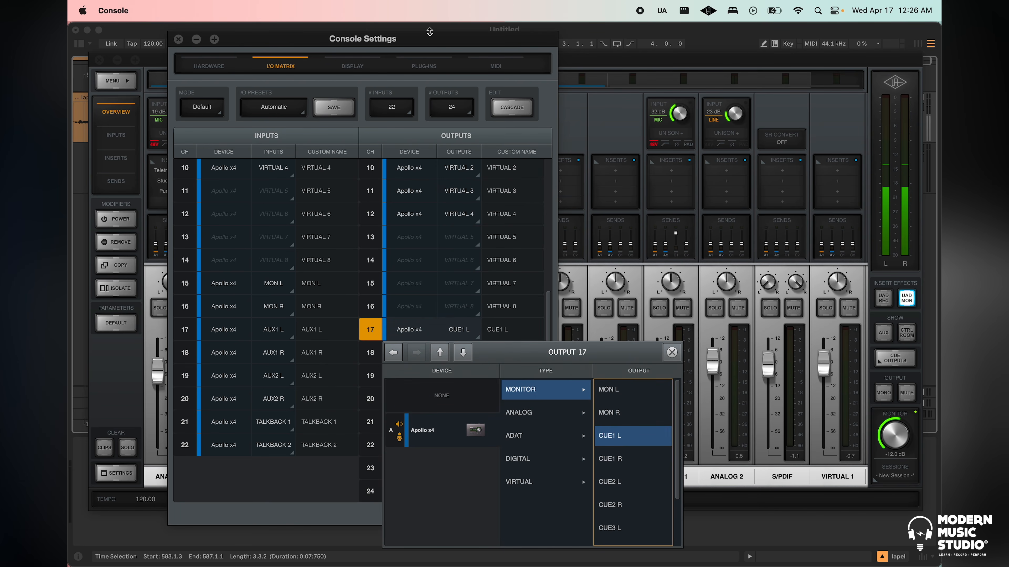
click(428, 41)
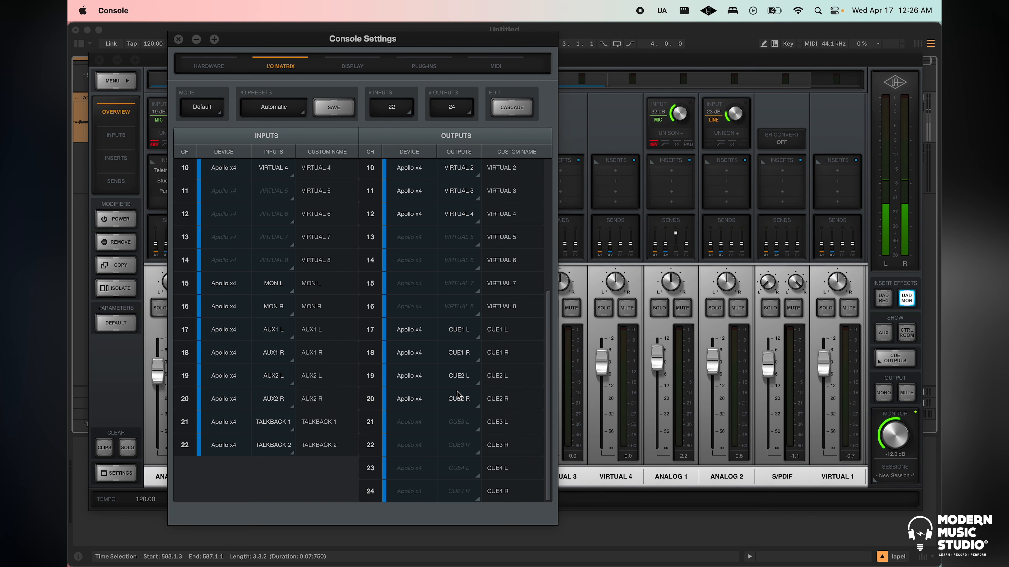
click(461, 329)
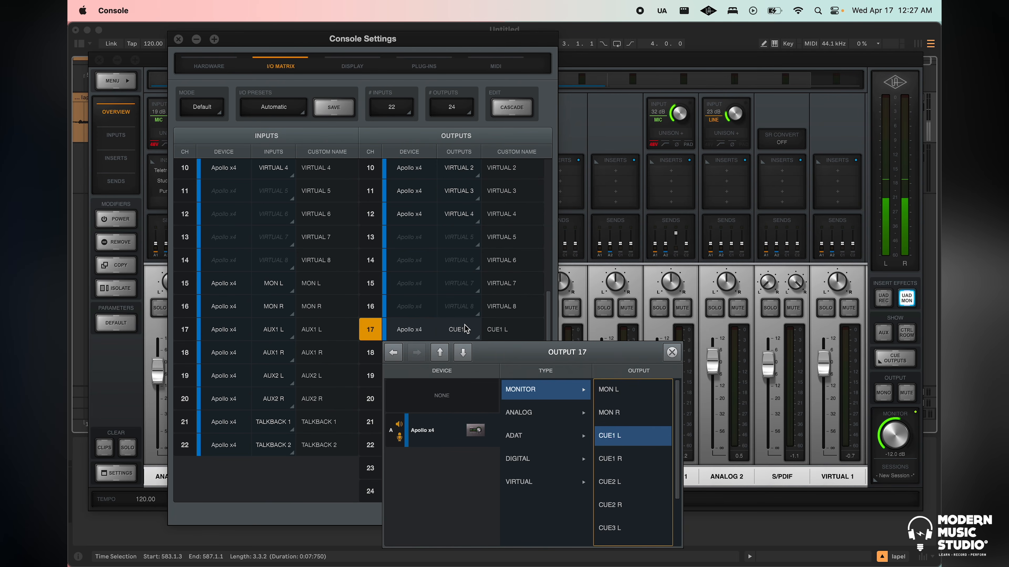
click(672, 352)
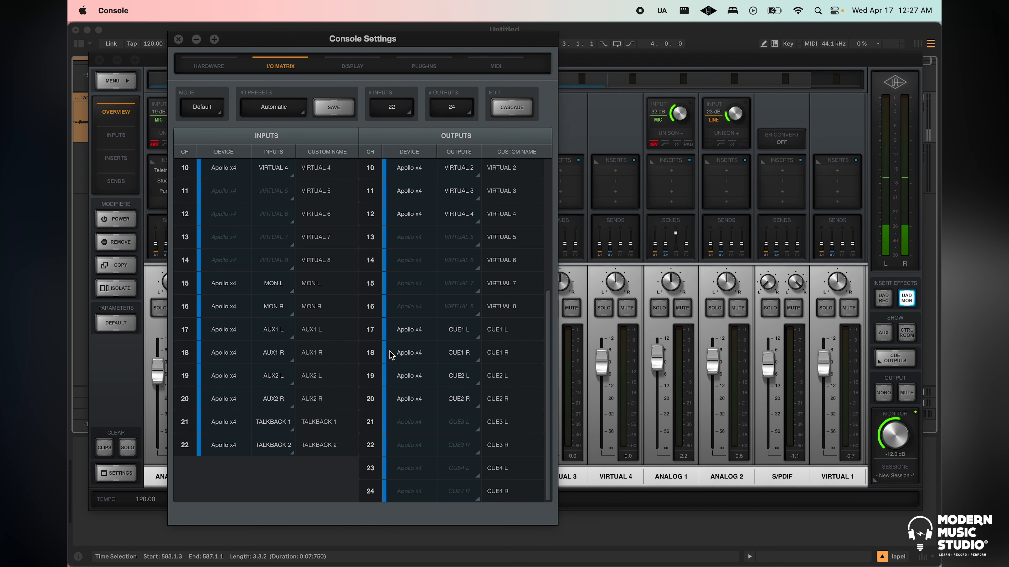
Check the assignments of output channels 17, 18, 19 and 20 one after another and close the assignment window
click(372, 331)
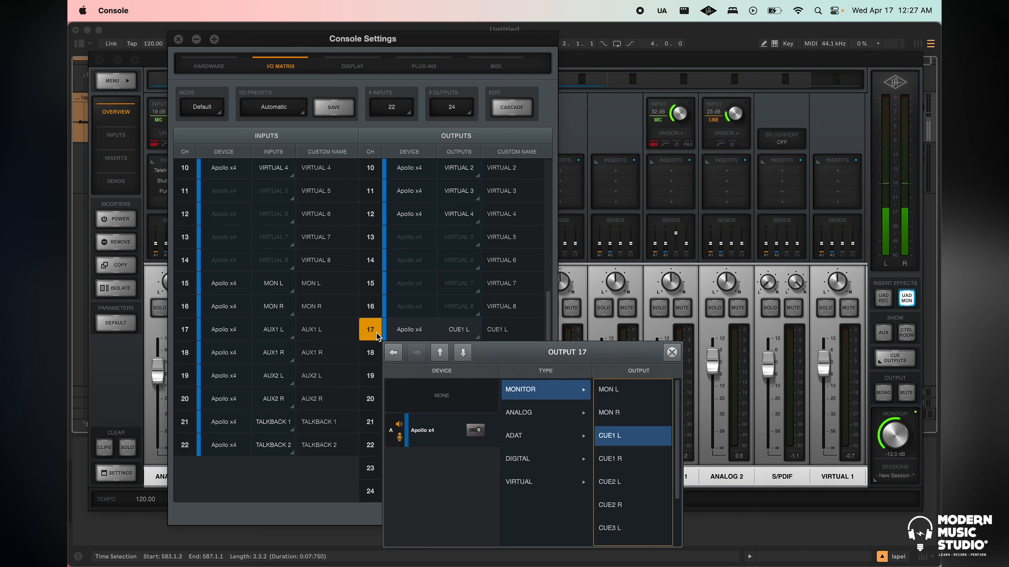
click(372, 353)
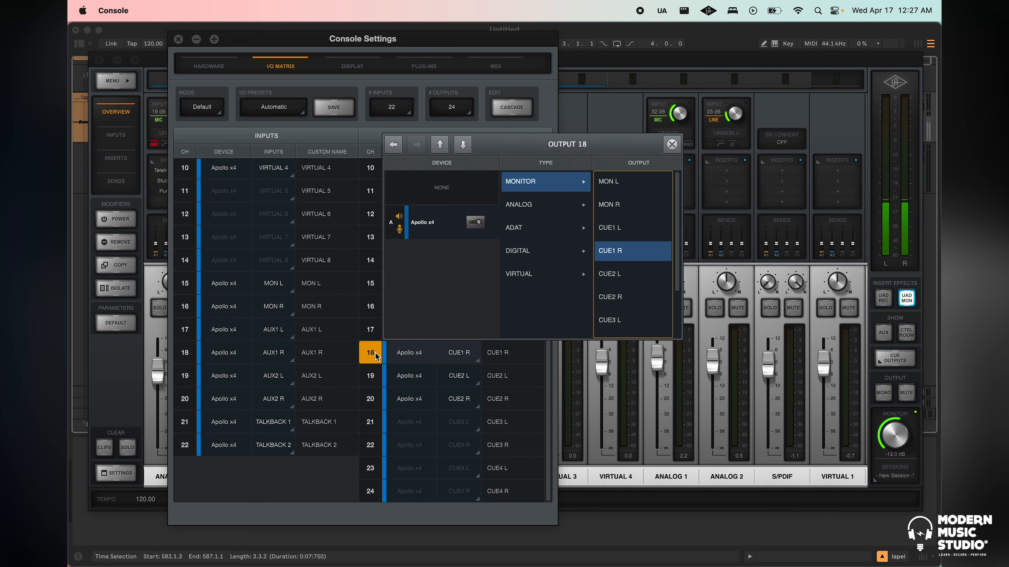
click(373, 376)
click(376, 402)
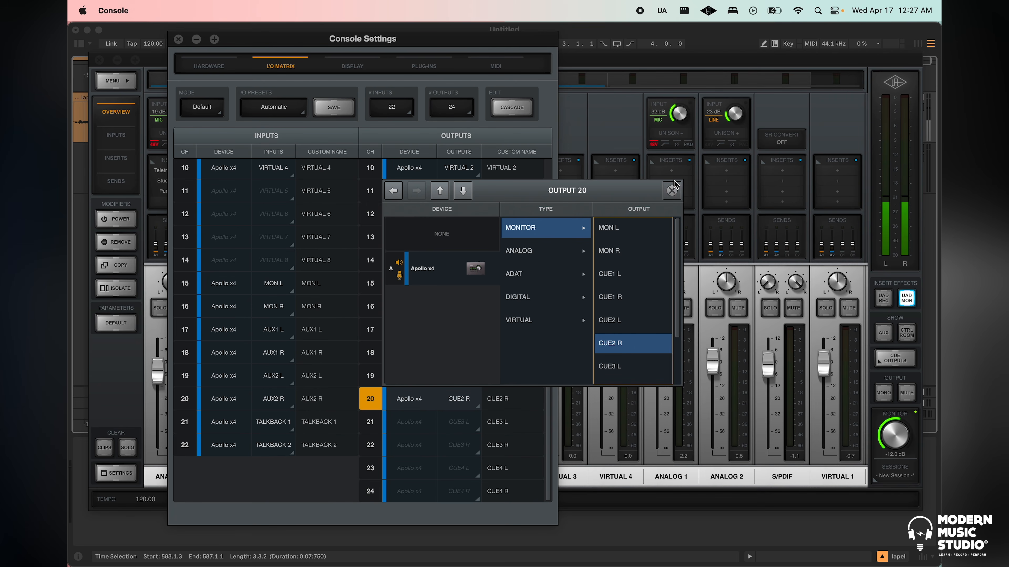
click(671, 191)
Look over the matrix's input and output channel lists and its mode choices, keeping the mode at Default
scroll(427, 229, up, 3)
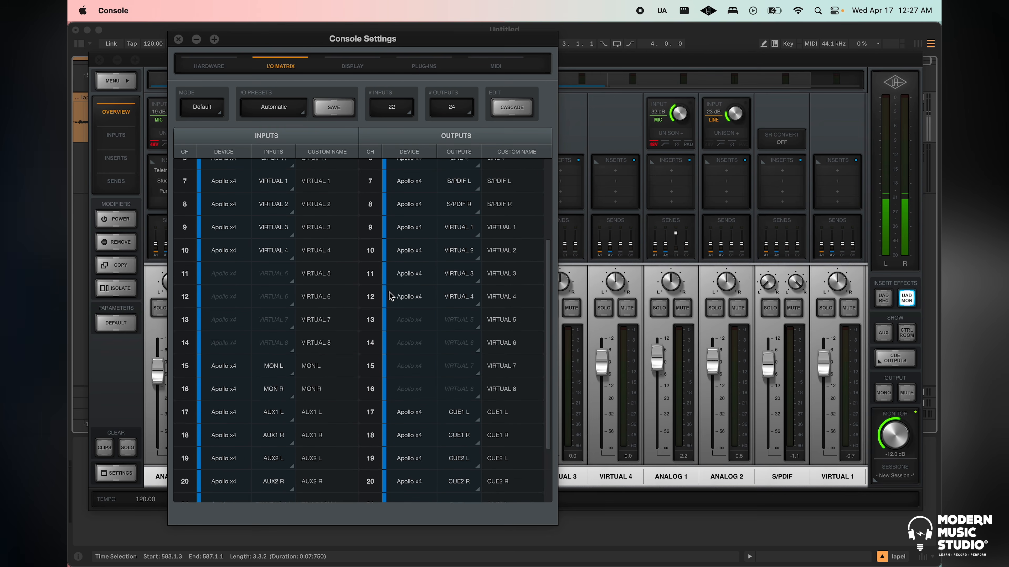
scroll(389, 296, down, 3)
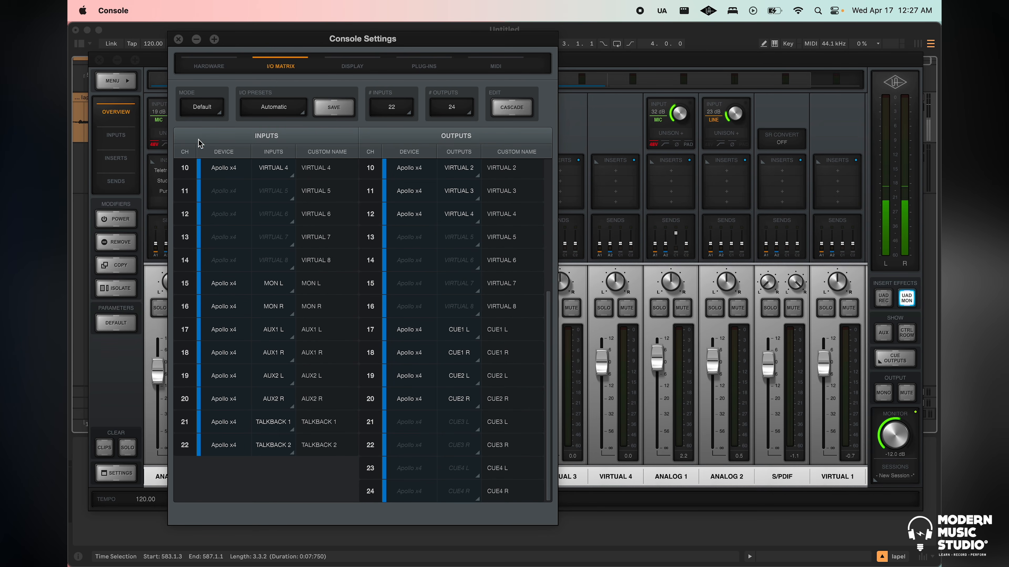
click(201, 108)
click(204, 134)
Switch to Ableton Live and enable stereo outputs 17/18 and 19/20 in the audio output channel configuration
key(ctrl+Up)
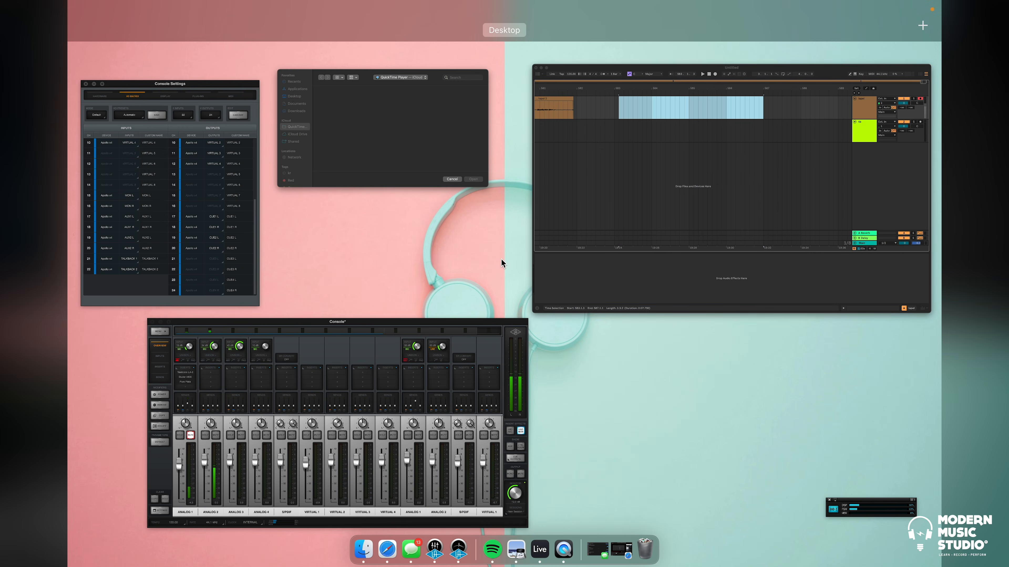
click(580, 237)
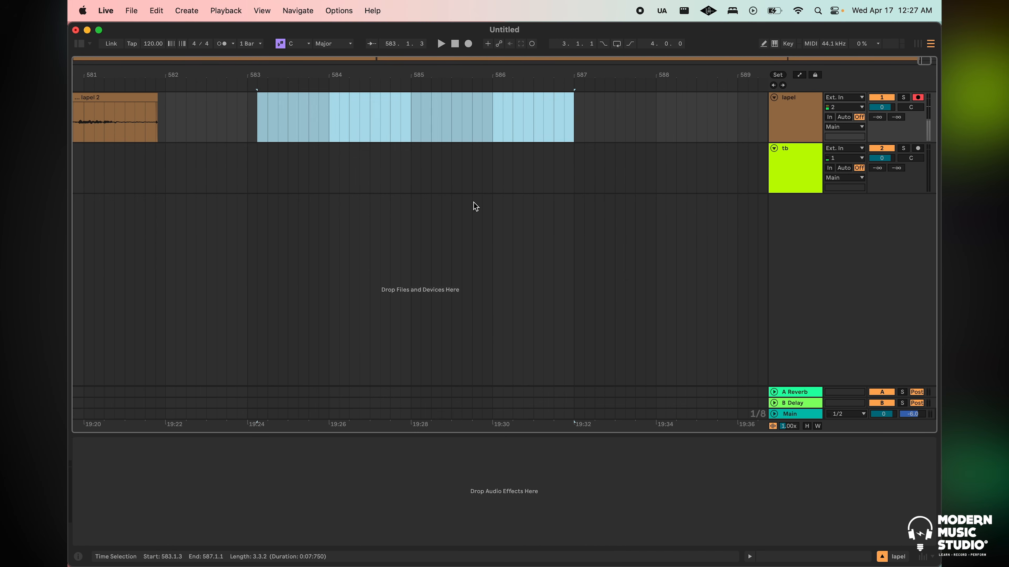
click(474, 185)
key(super+comma)
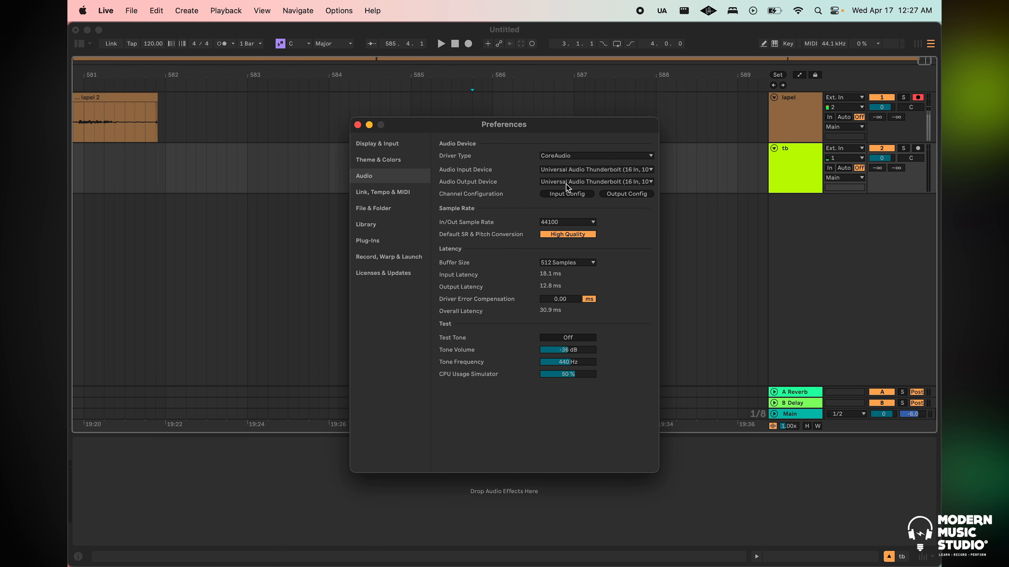
click(633, 193)
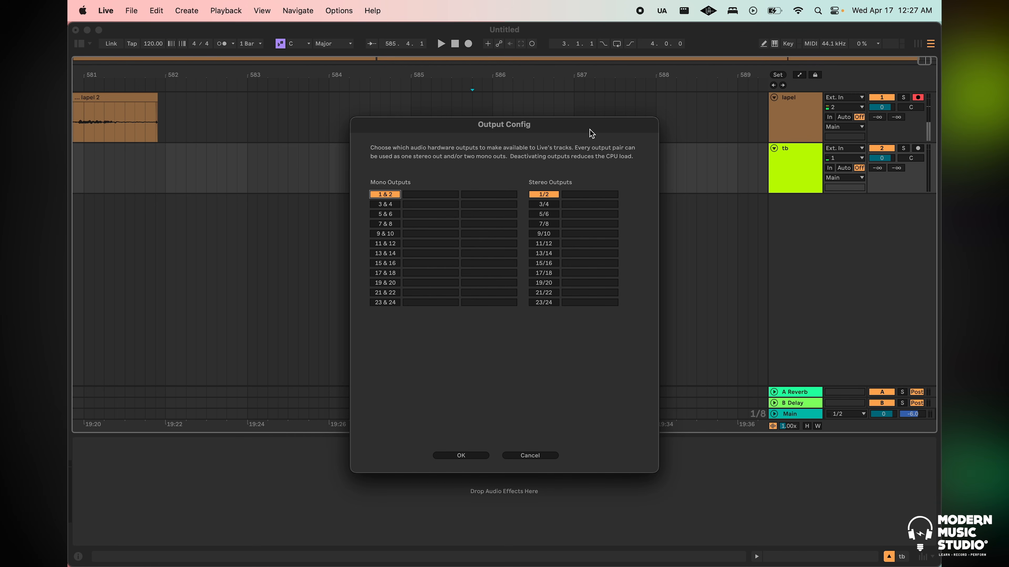
click(547, 276)
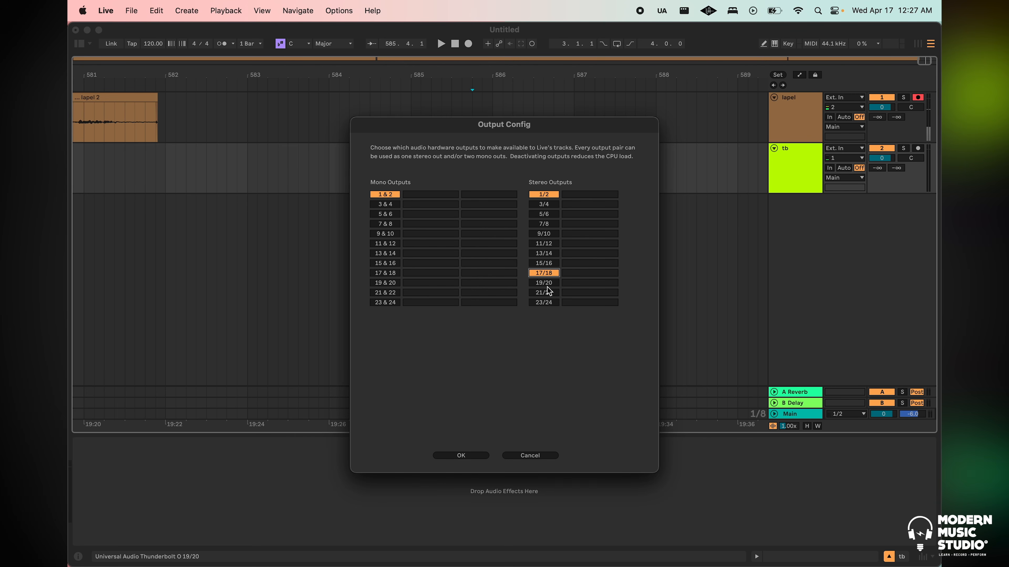
click(547, 286)
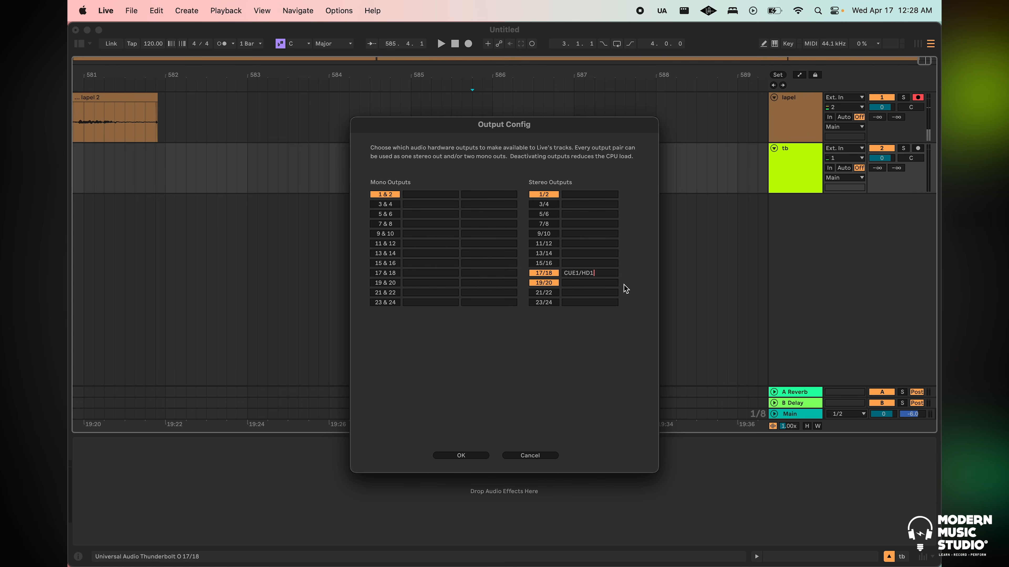
Name stereo output 17/18 CUE1/HP1 and 19/20 CUE2/HP2, apply the configuration and close the preferences
text(1)
click(573, 282)
text(CUE2/HP2)
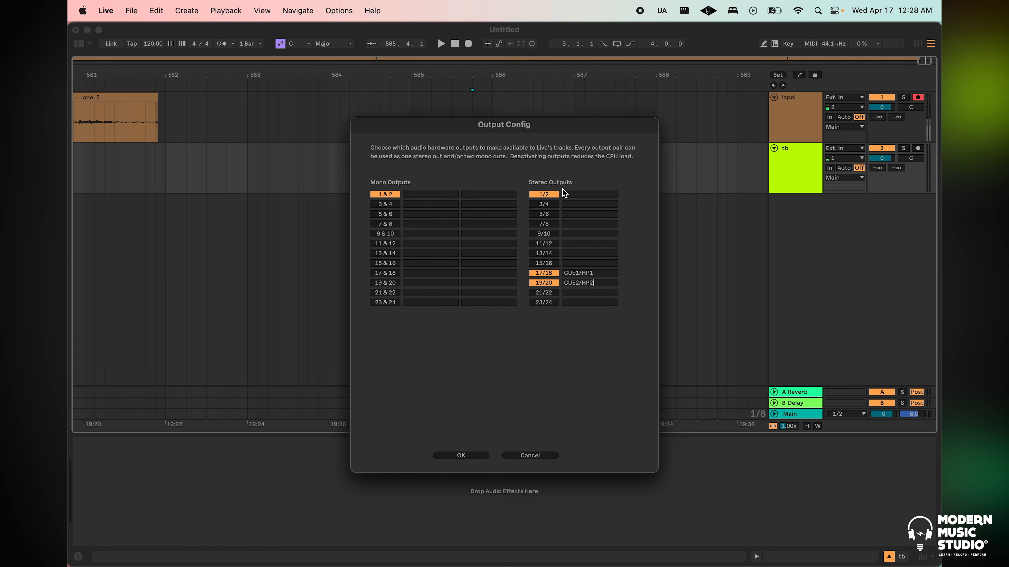
click(460, 455)
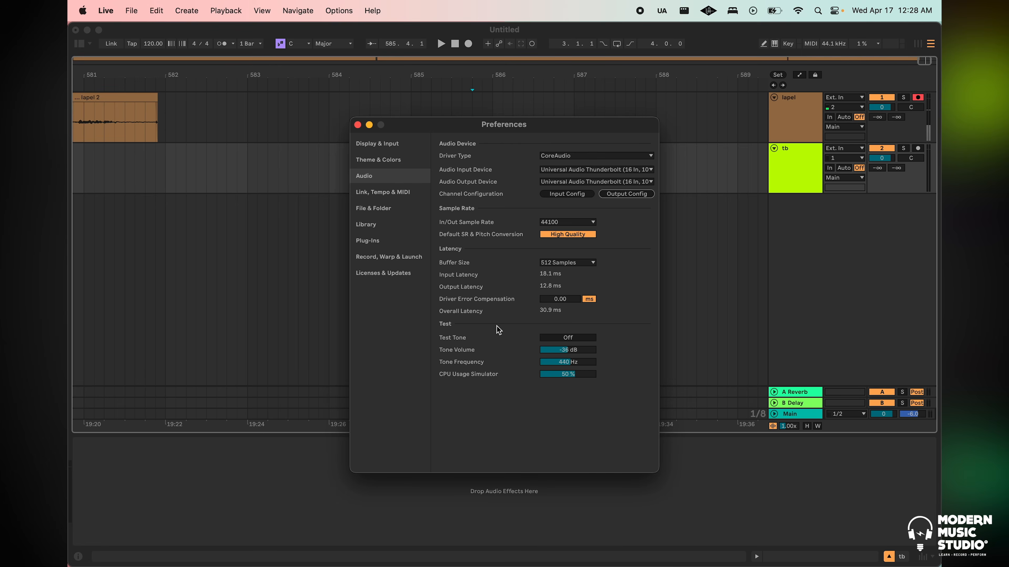
click(357, 124)
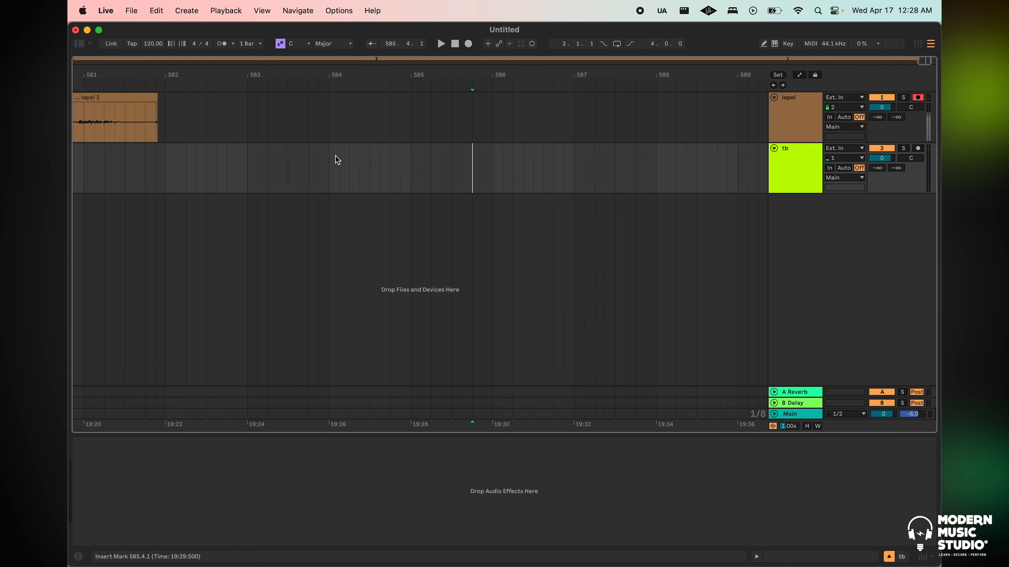
Switch to the Console app, view its cue outputs in the I/O matrix, close the settings and minimise the mixer
key(ctrl+Up)
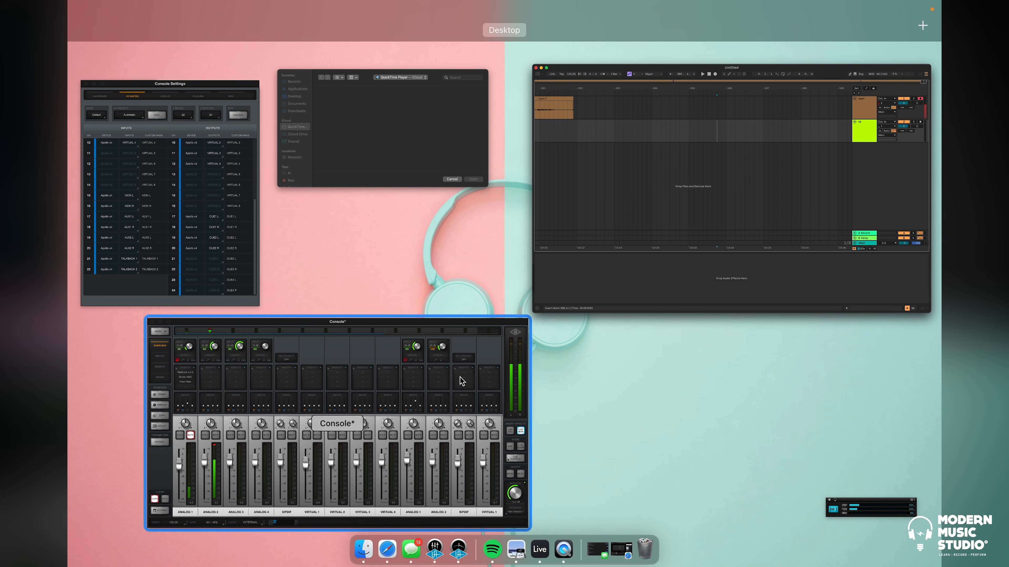
click(309, 350)
key(ctrl+Up)
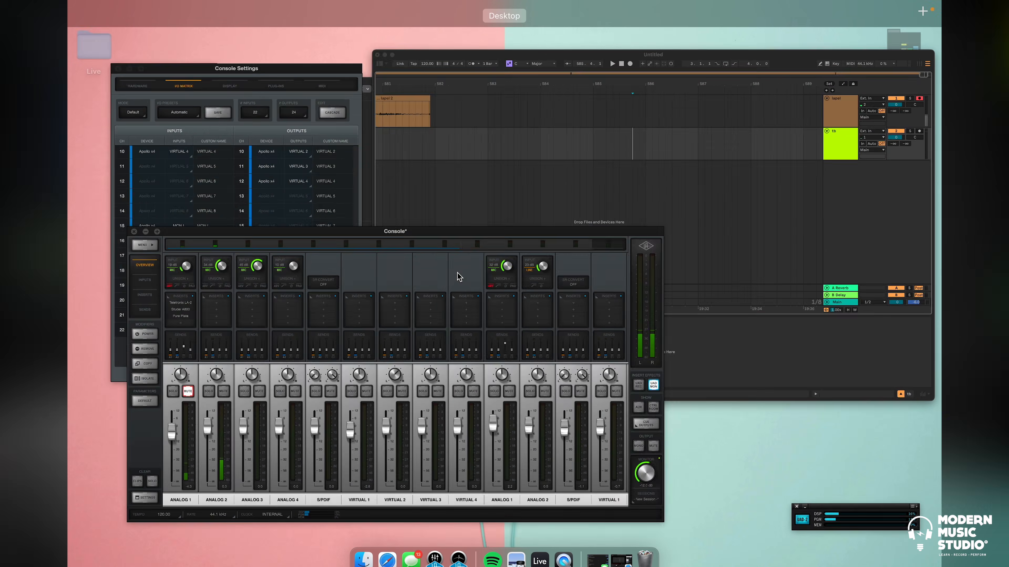
click(160, 157)
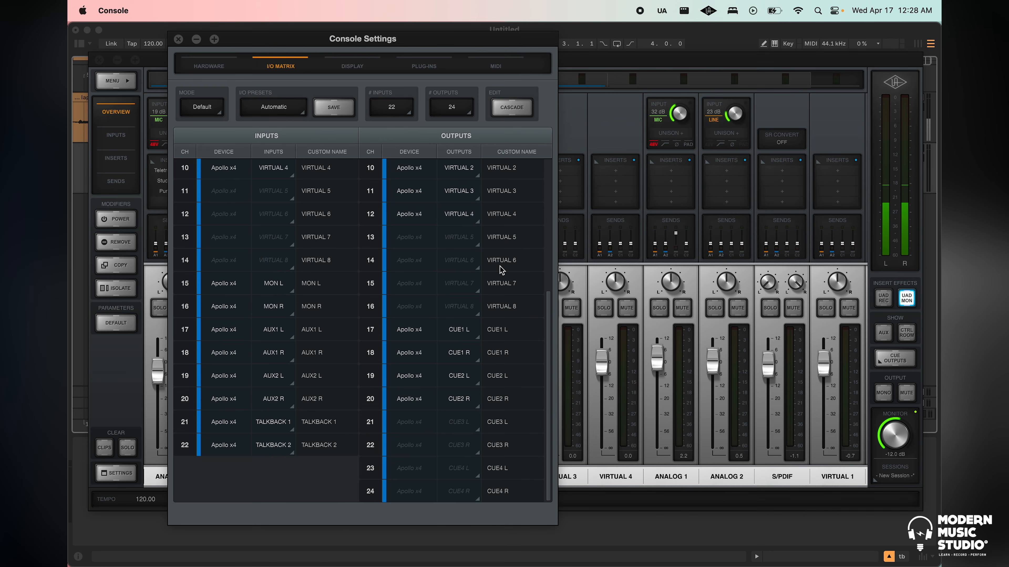
key(ctrl+Up)
click(492, 399)
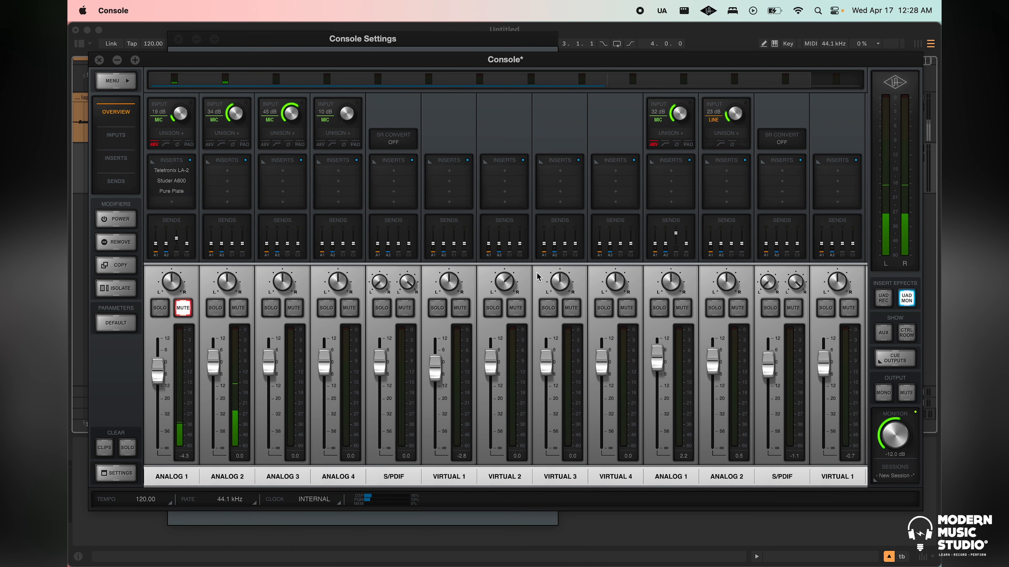
click(455, 43)
click(178, 39)
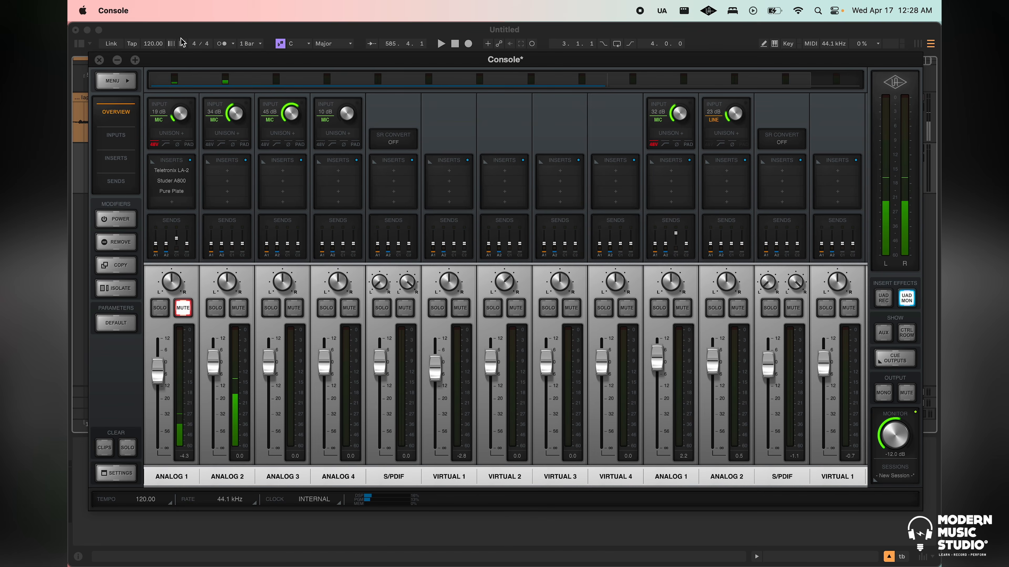
double_click(326, 60)
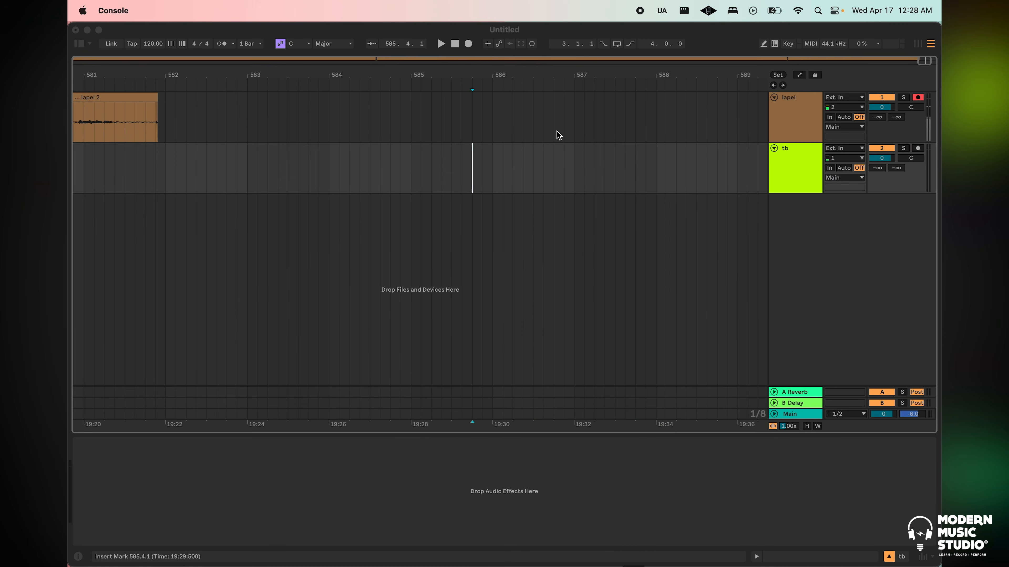
Insert a new audio track in Ableton Live below the tb track
right_click(824, 223)
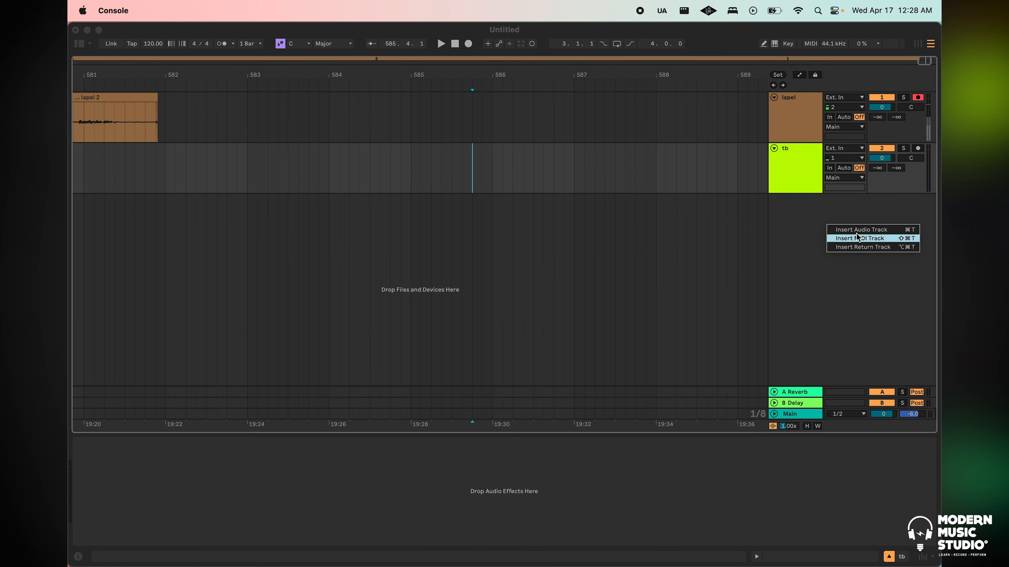
click(810, 232)
right_click(819, 223)
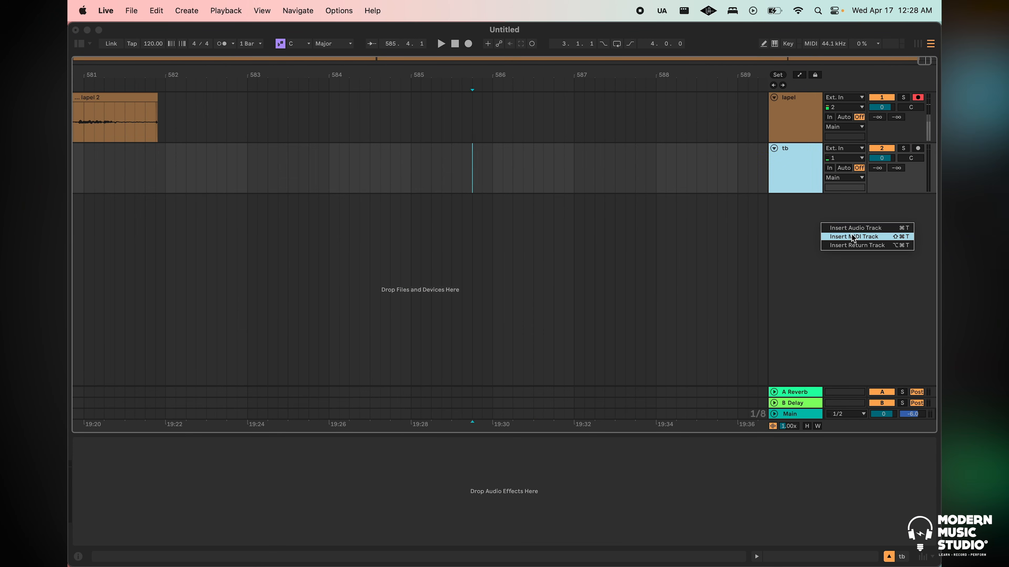
click(838, 229)
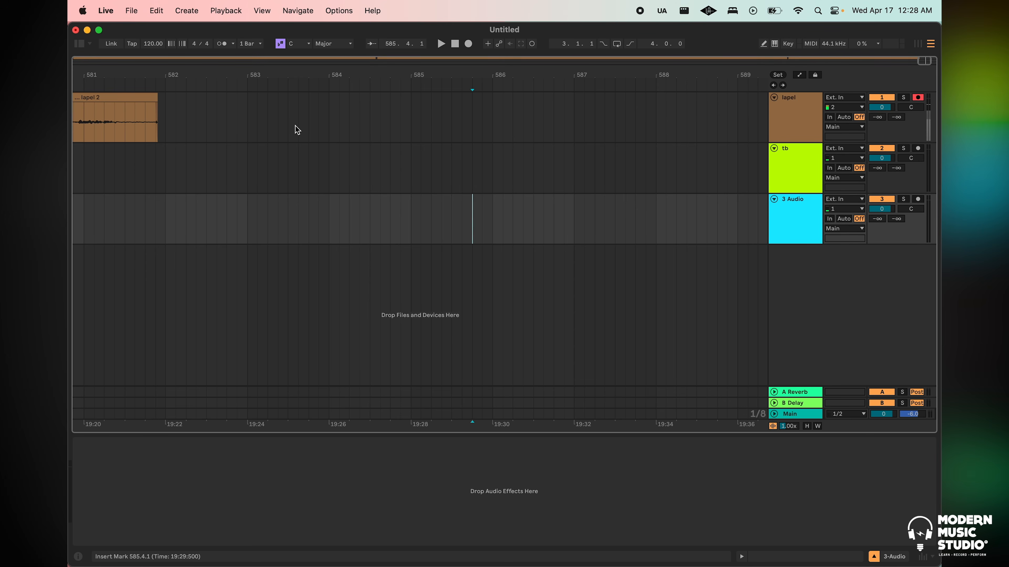
Show the browser, place Tambourine Sampled 86 bpm.aif on the third track starting at bar 583, and narrow the browser
click(79, 44)
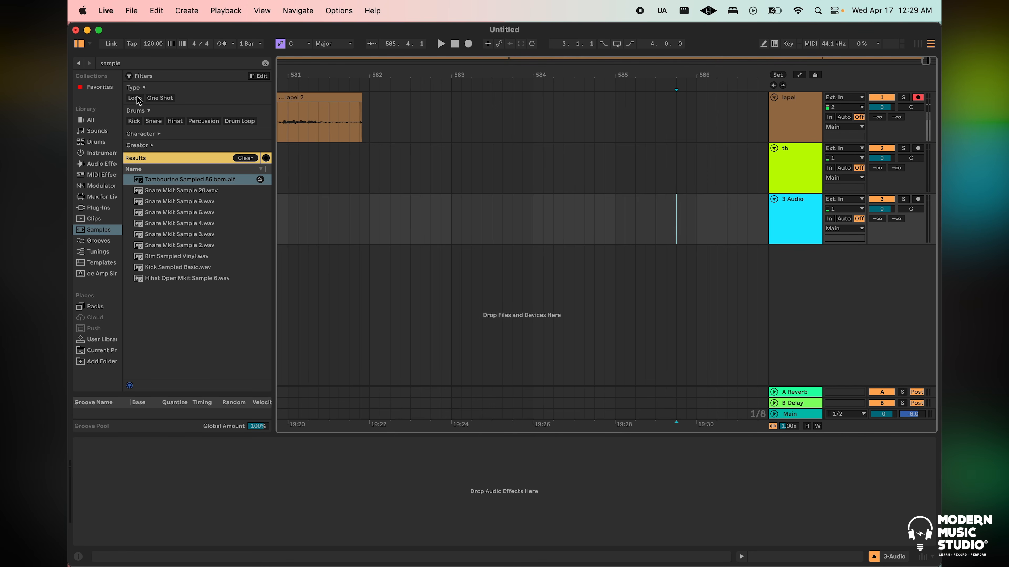
drag(196, 184, 696, 212)
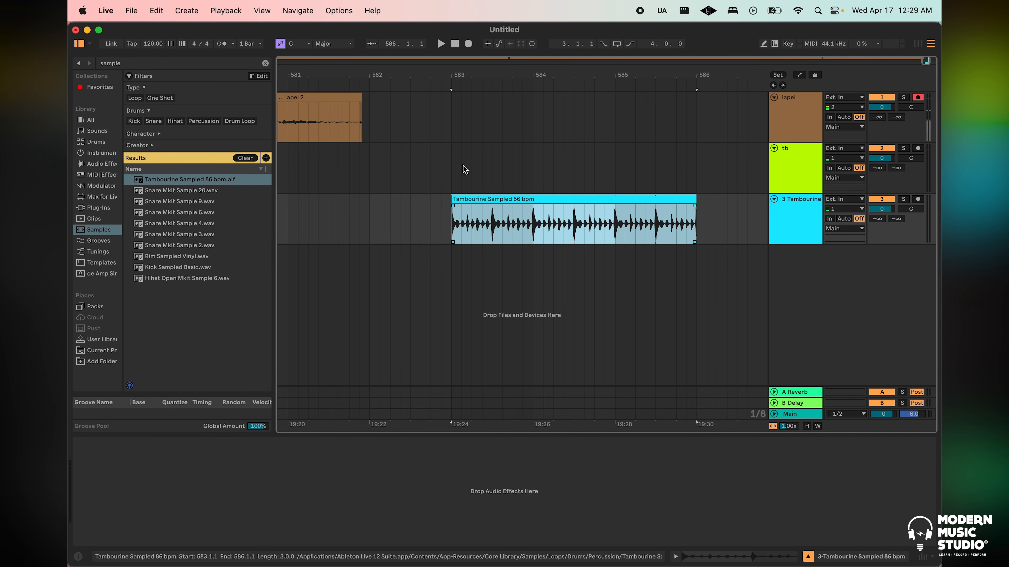
drag(274, 60, 128, 70)
drag(336, 234, 577, 218)
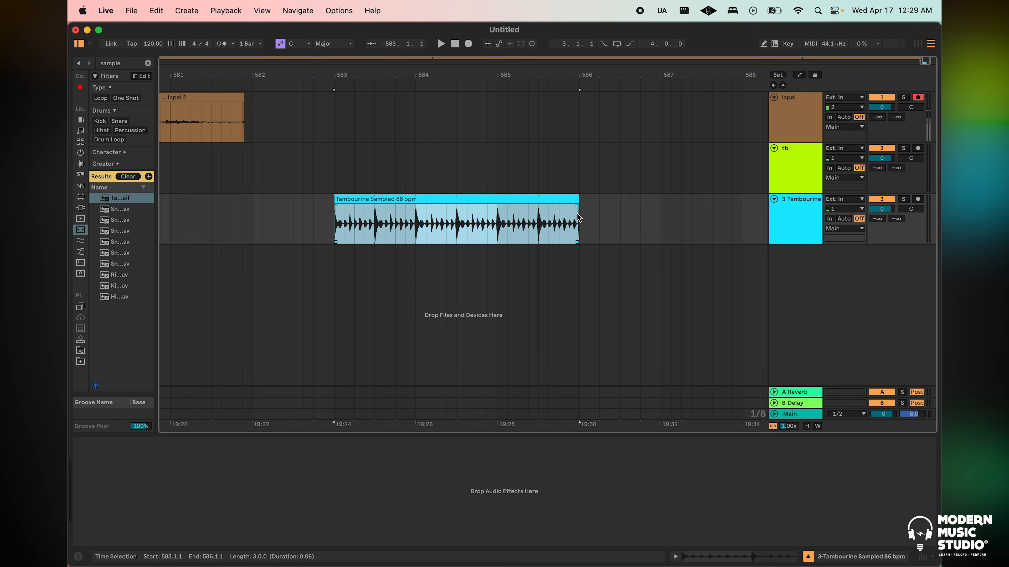
click(344, 224)
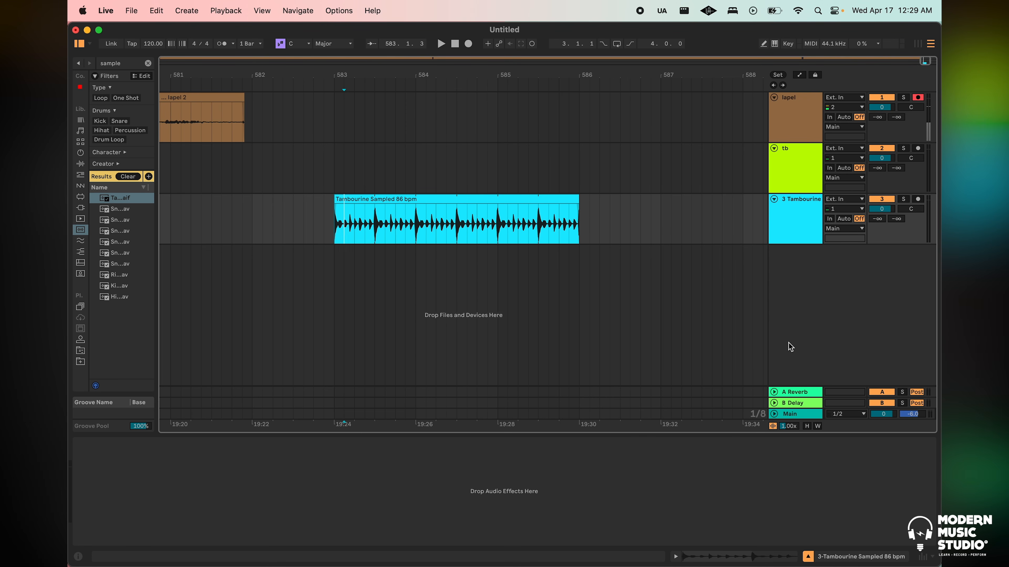
Insert two new return tracks below the Delay return
right_click(793, 355)
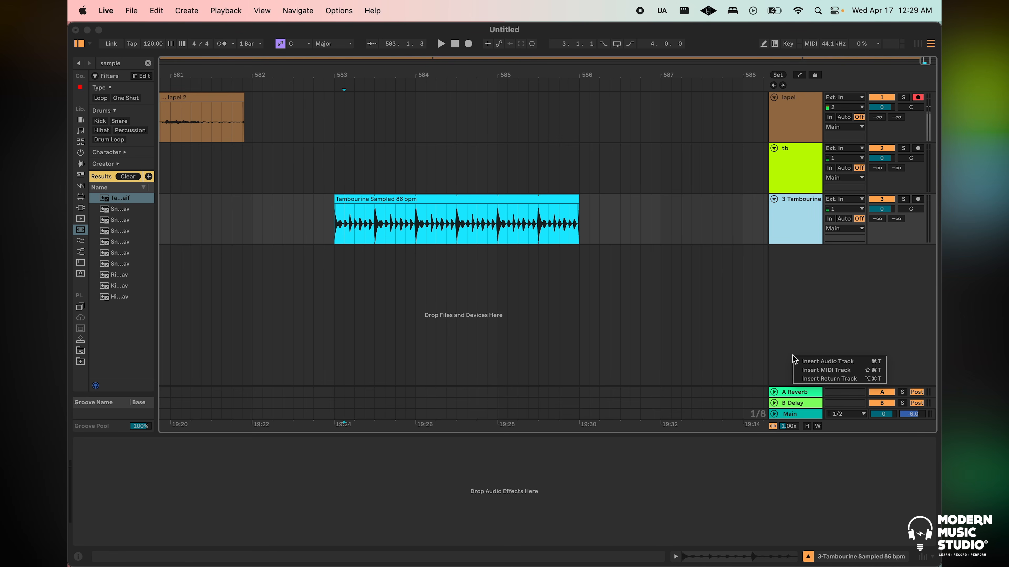
click(791, 351)
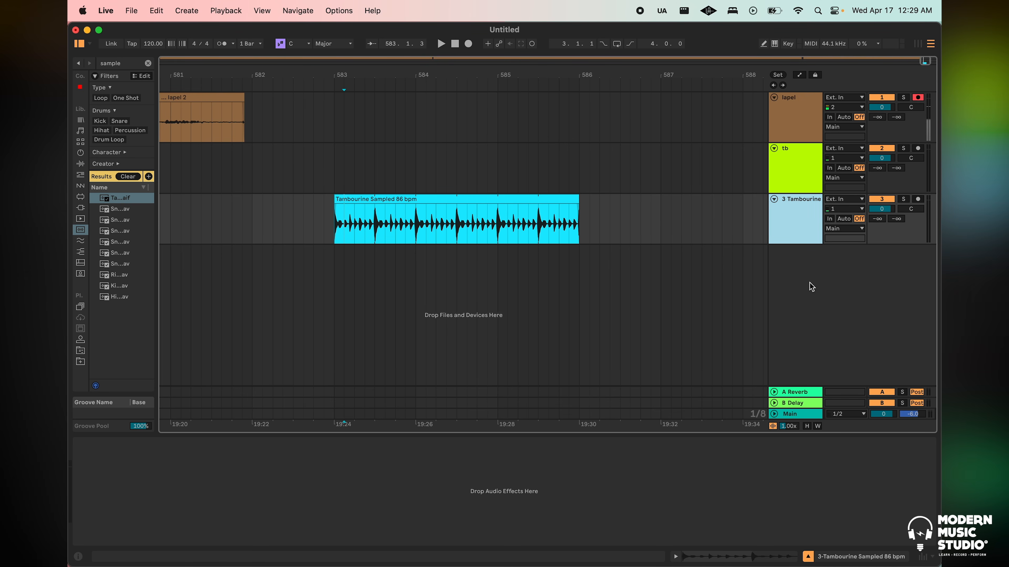
right_click(797, 317)
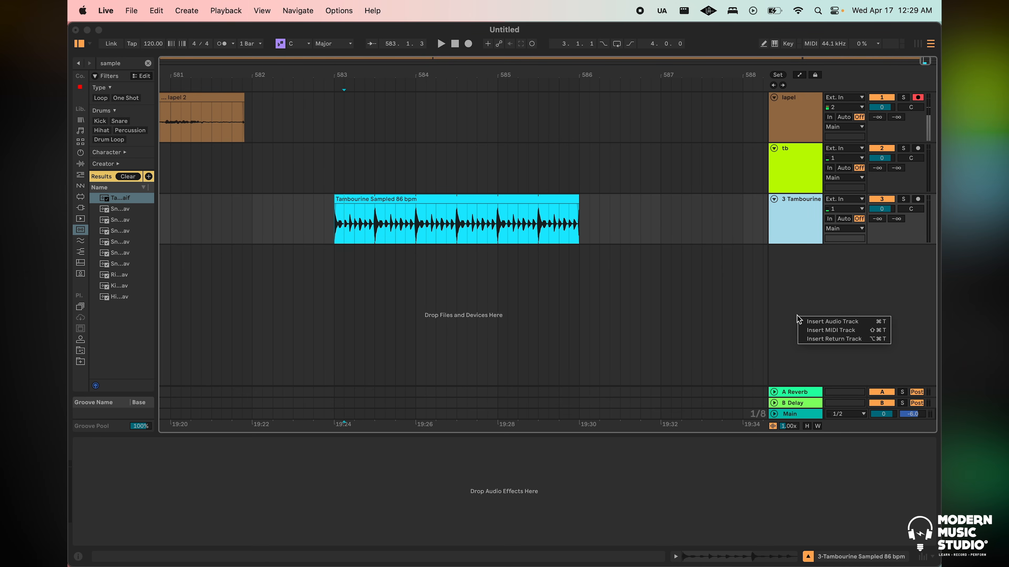
click(849, 340)
click(798, 405)
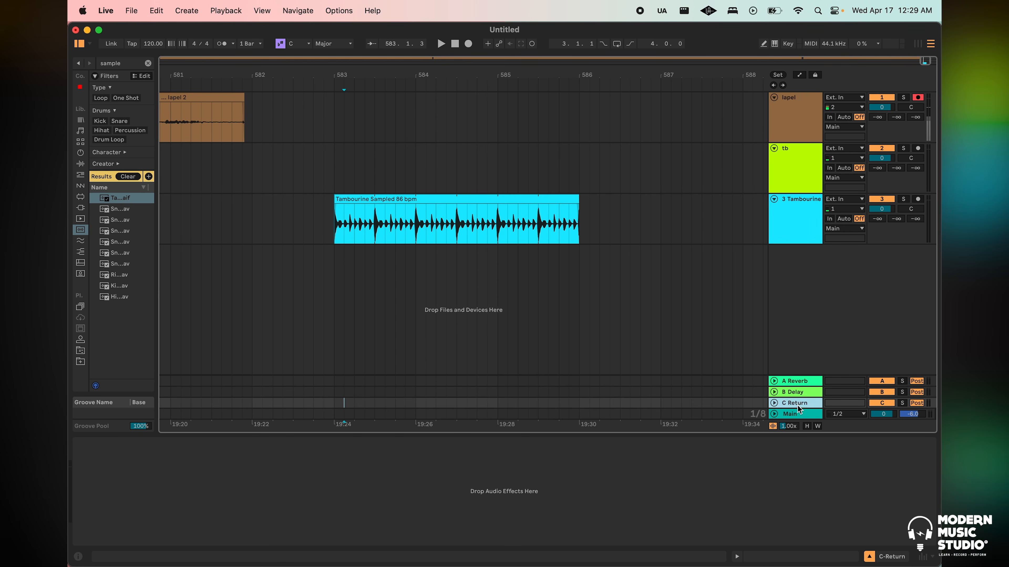
right_click(809, 307)
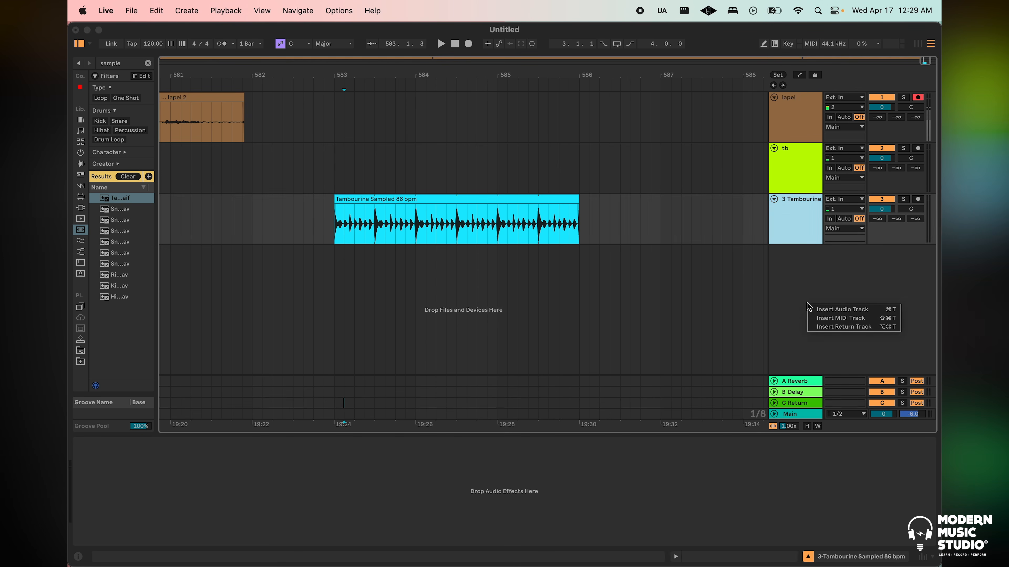
click(841, 328)
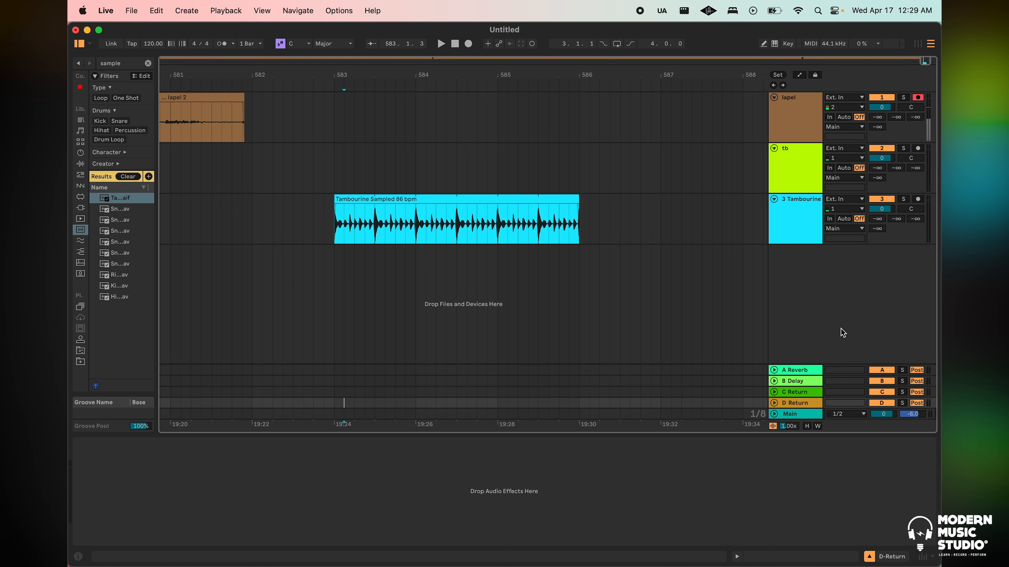
Rename return track C as HP1 and return track D as HP2
click(795, 394)
right_click(796, 394)
click(825, 266)
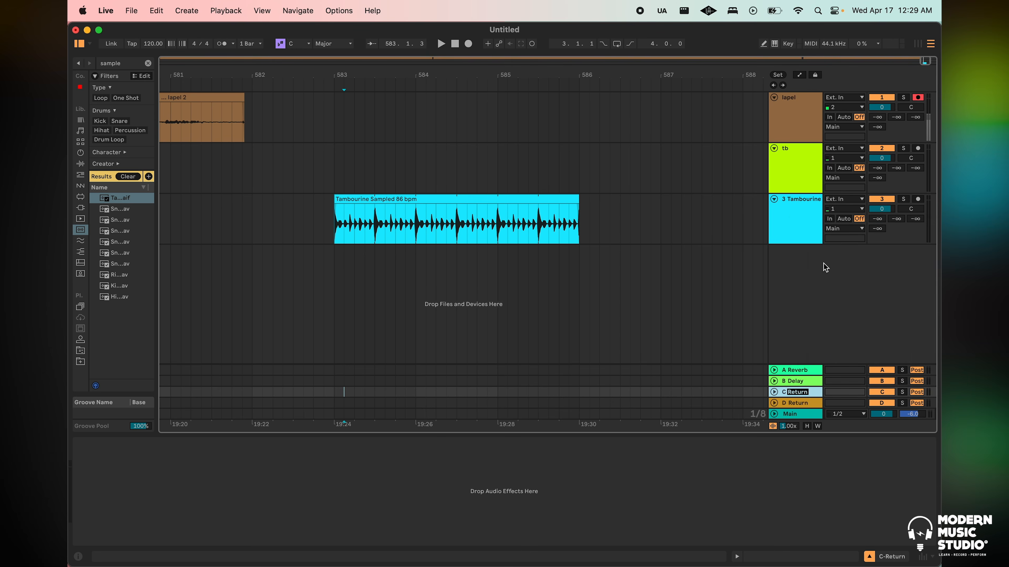
text(H)
click(797, 403)
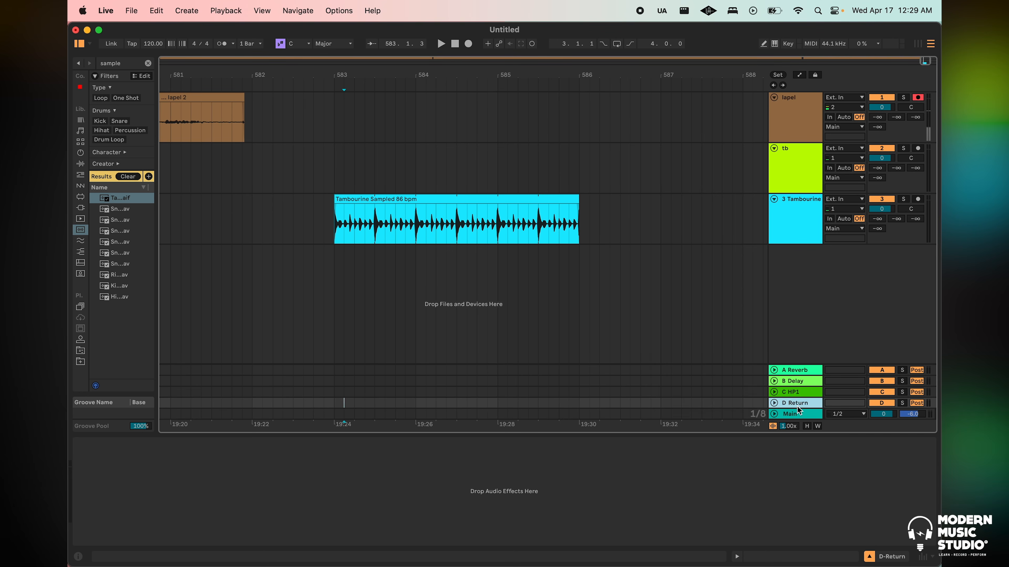
right_click(797, 403)
click(703, 277)
text(H)
key(Return)
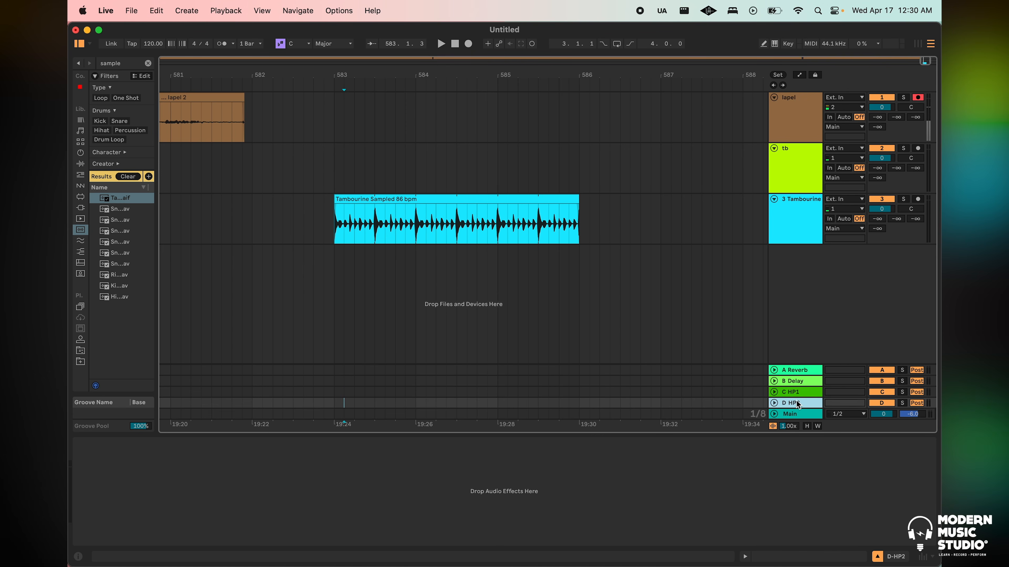
Raise the tambourine track's HP1 send to -7.2 dB
click(789, 393)
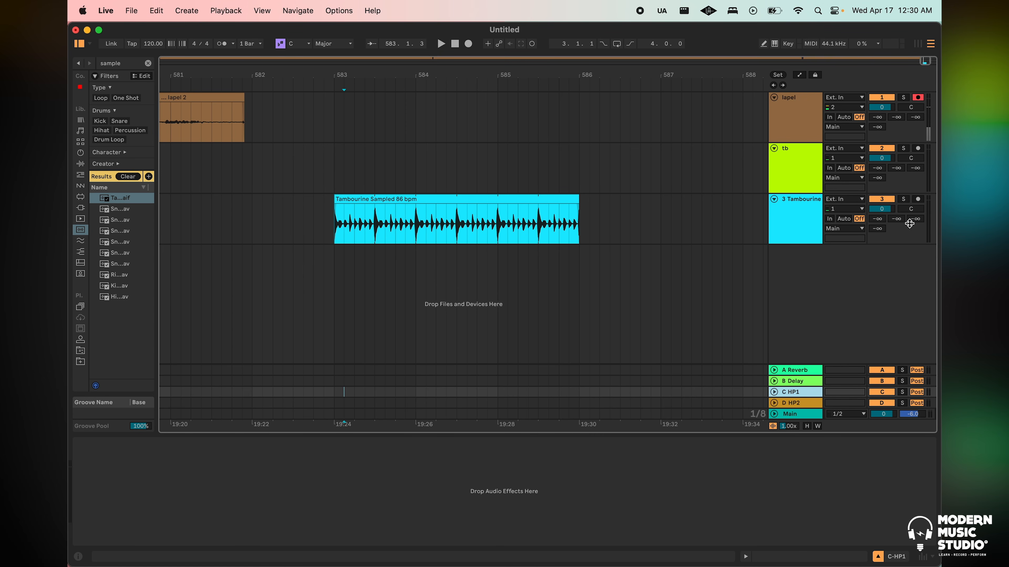
click(886, 230)
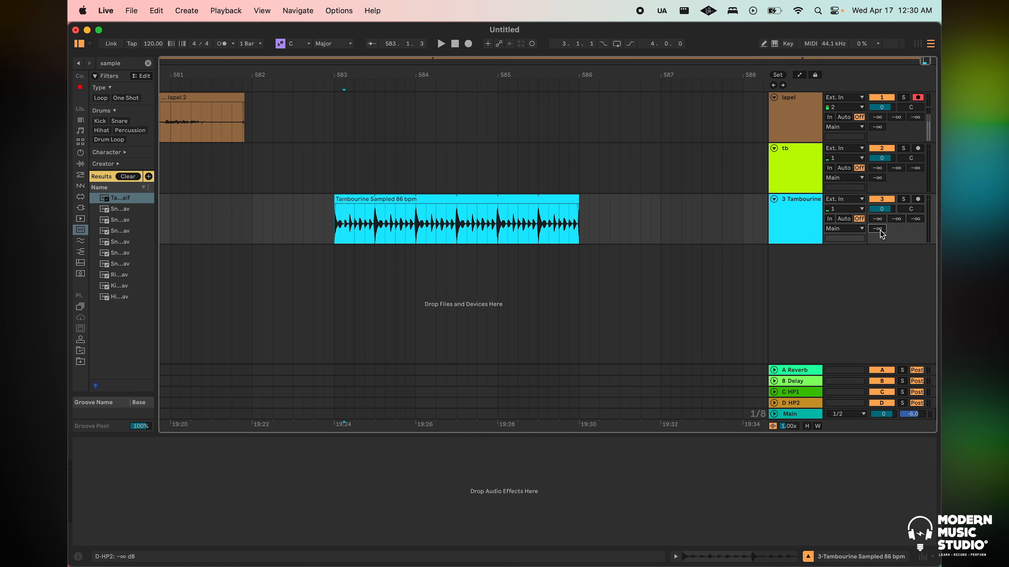
click(777, 214)
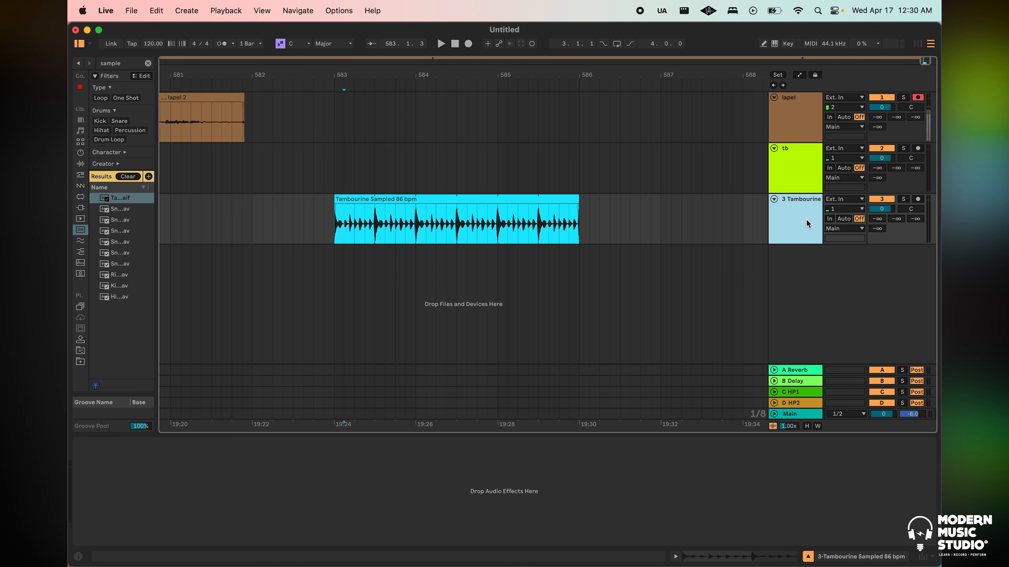
drag(914, 216, 913, 209)
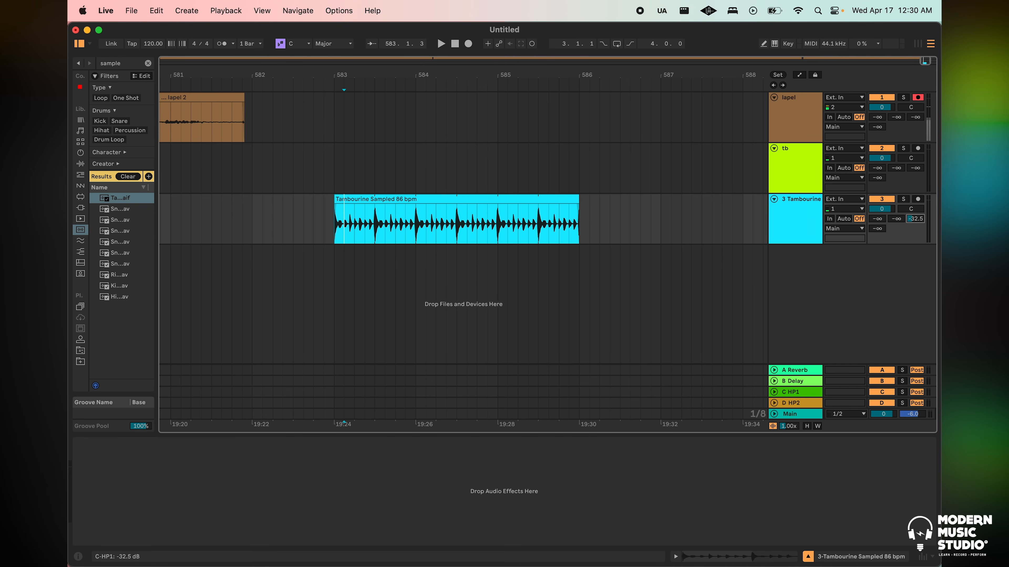
click(620, 213)
drag(590, 222, 519, 222)
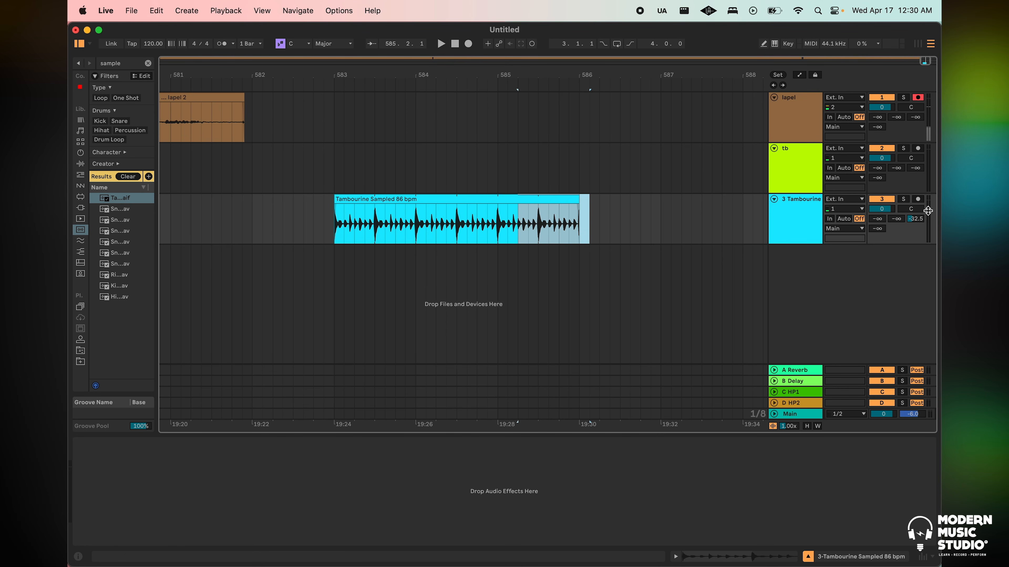
drag(630, 207, 335, 211)
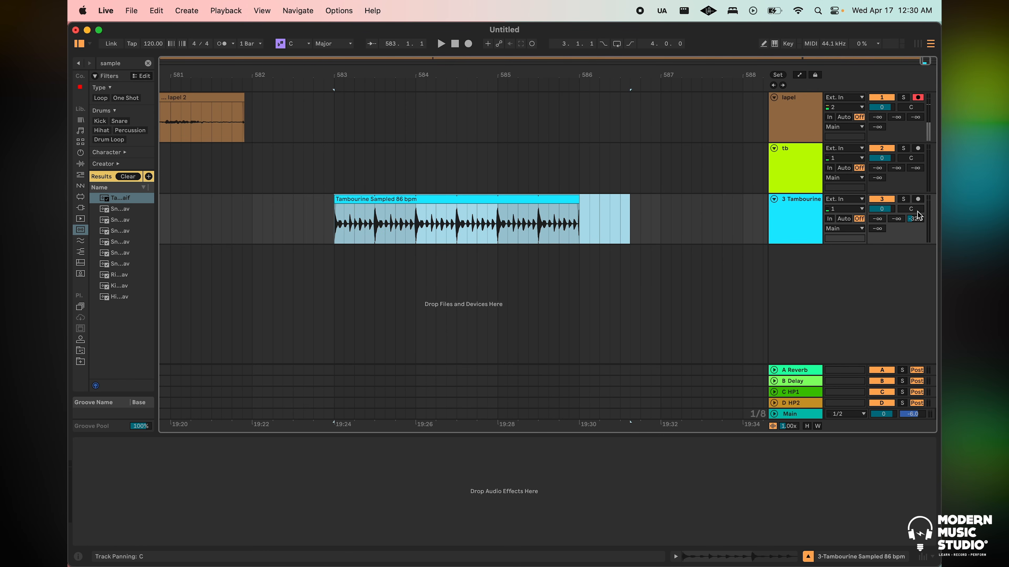
click(914, 219)
drag(915, 218, 915, 212)
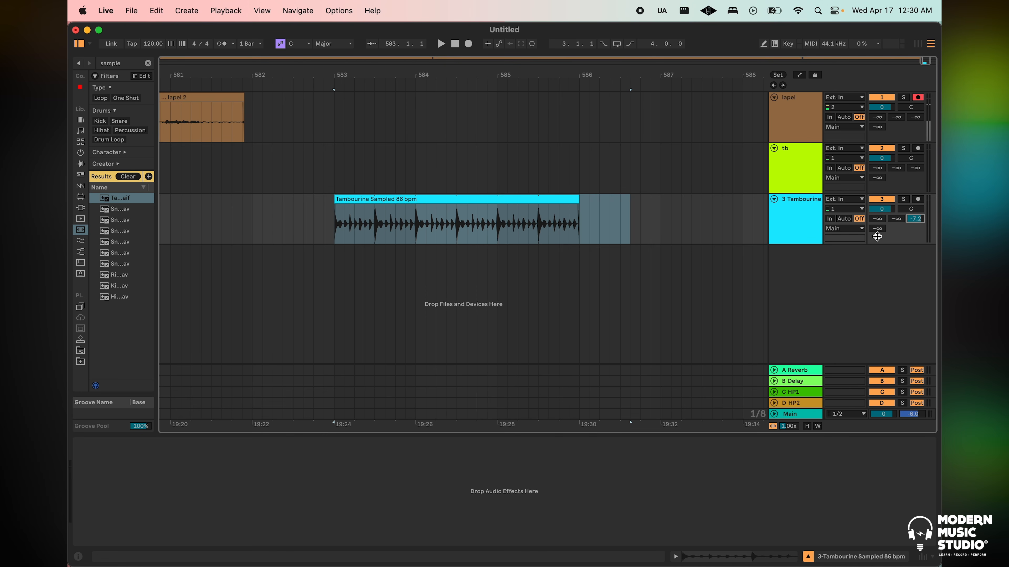
Try raising the tambourine track's Reverb, Delay and HP2 sends to -6.0, -9.7 and -4.4 dB, and reset all three
drag(881, 229, 880, 216)
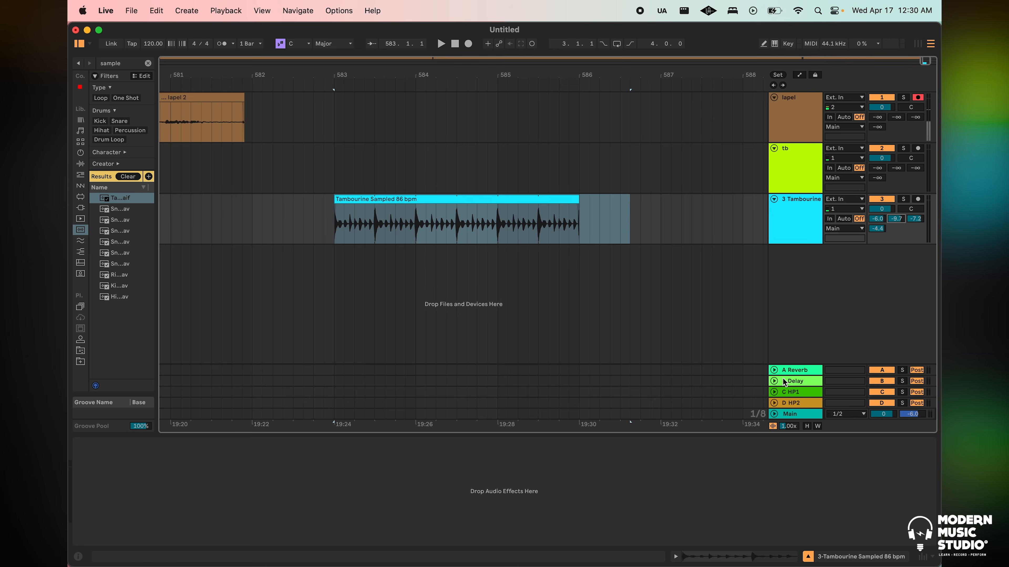
click(784, 382)
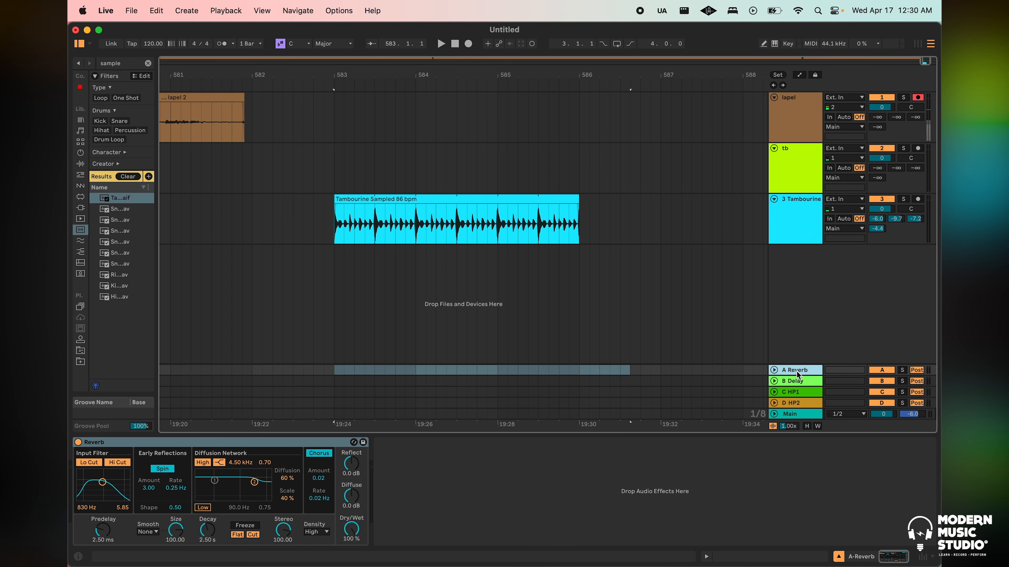
double_click(877, 217)
double_click(896, 218)
double_click(881, 227)
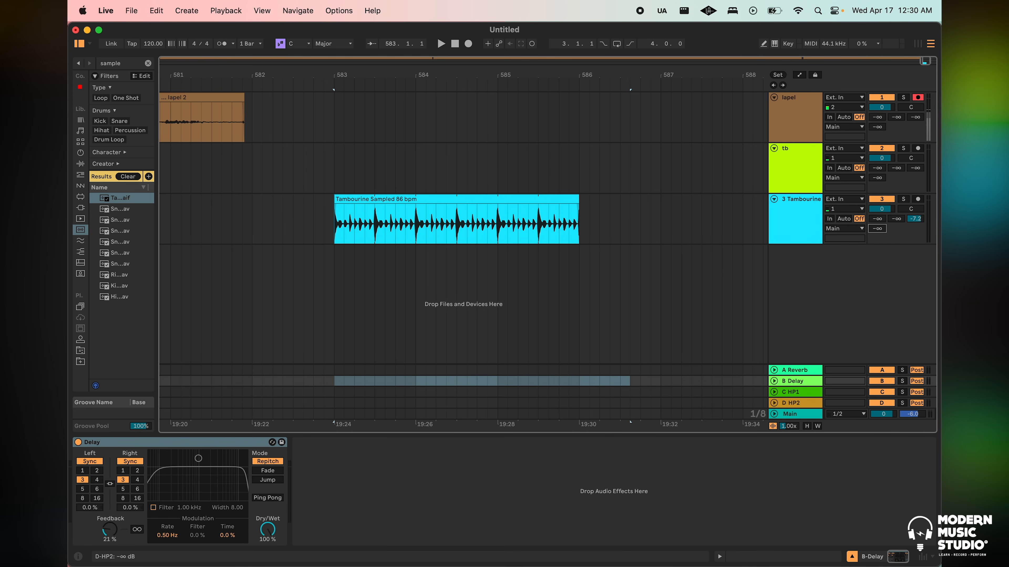
Unfold the HP1 return track and route its output to Ext. Out 17/18 CUE1/HP1
click(916, 219)
click(774, 392)
click(787, 362)
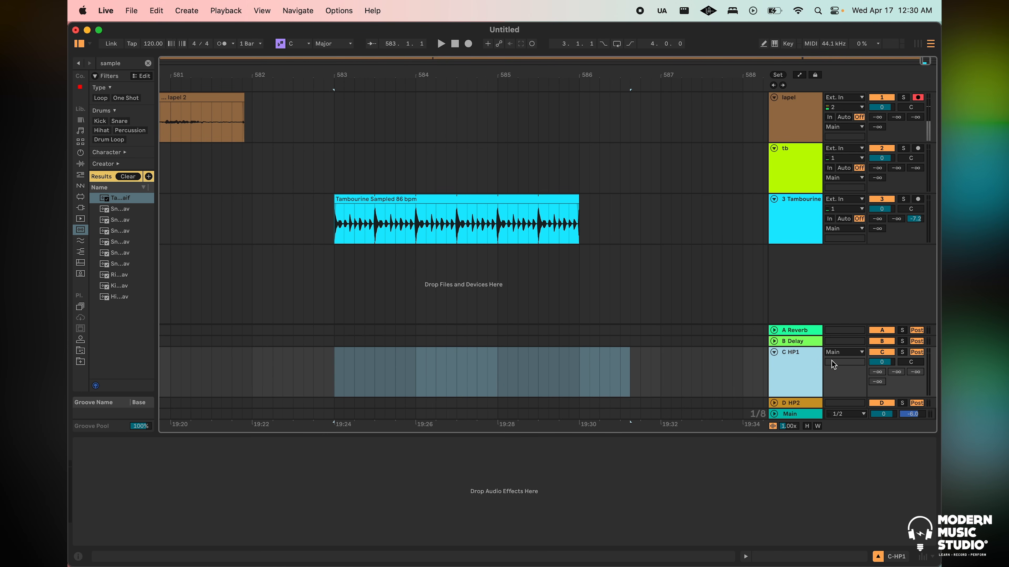
click(844, 352)
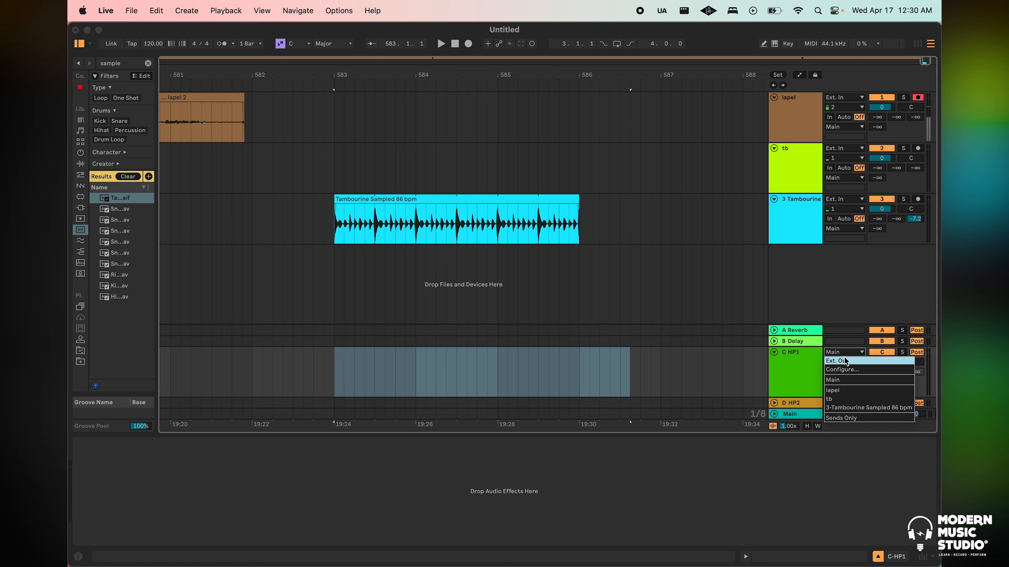
click(845, 361)
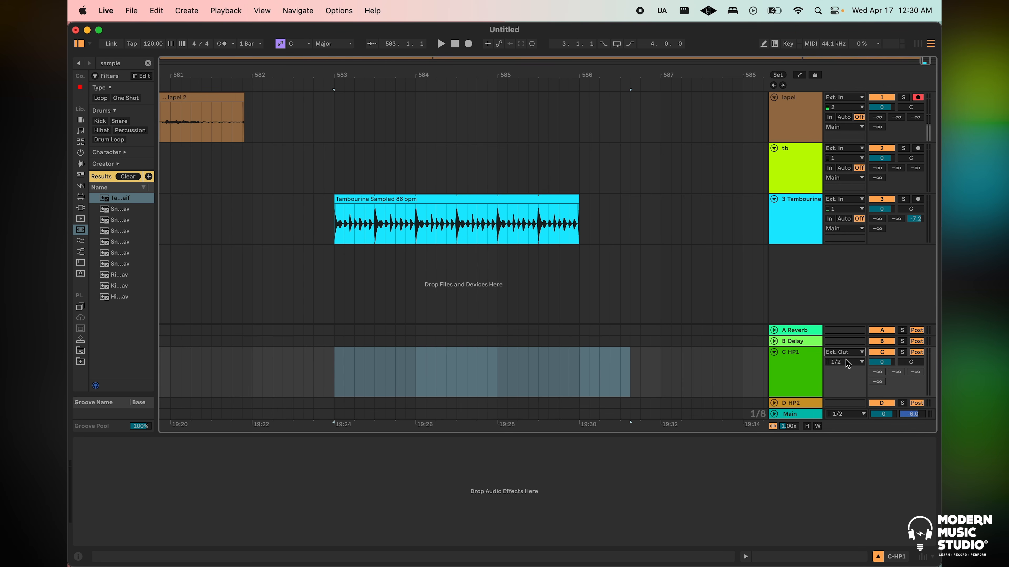
click(848, 363)
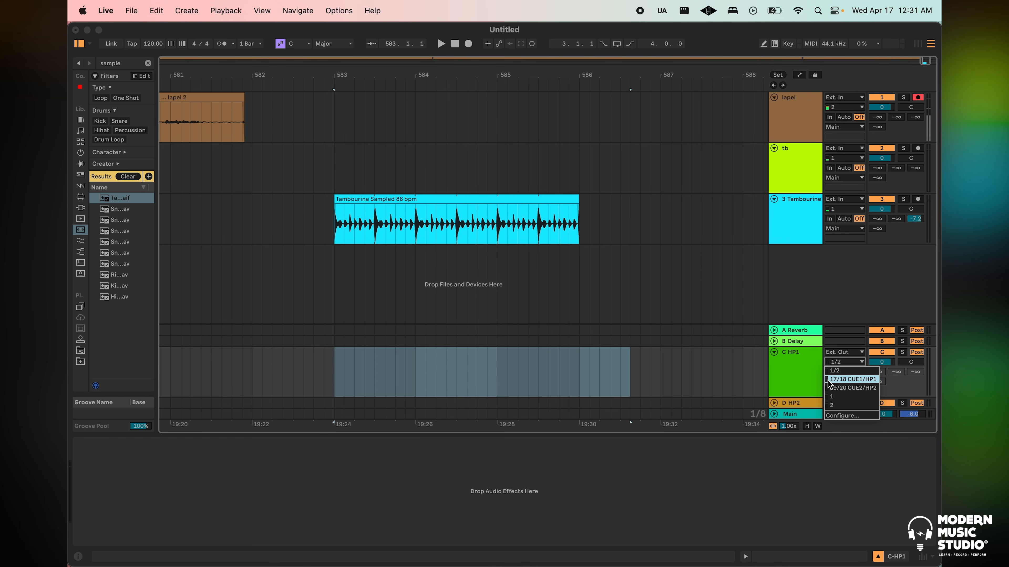
click(851, 380)
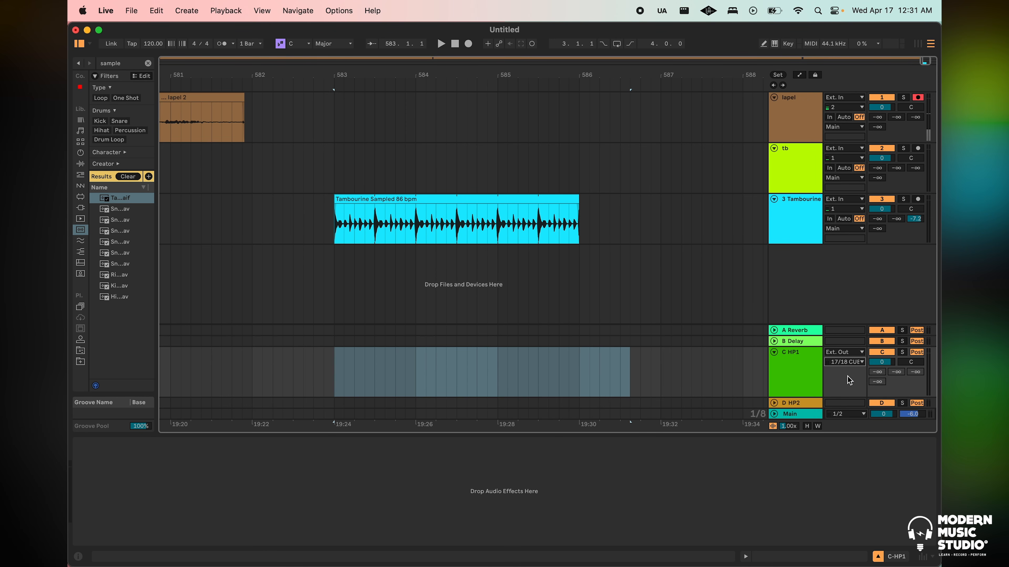
Play the tambourine clip from bar 583 to check the signal on the HP1 return's meter, and stop playback
click(526, 223)
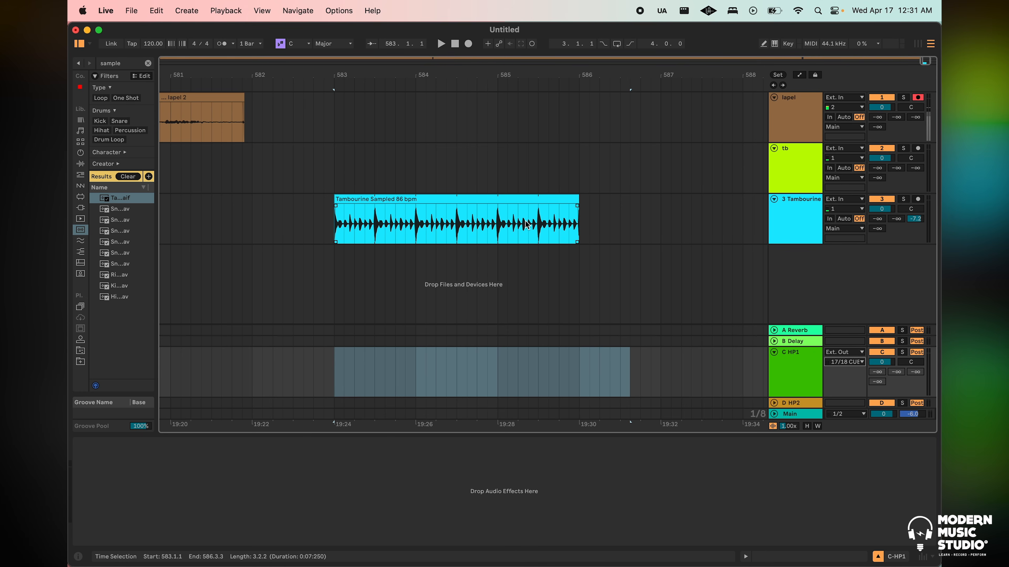
click(337, 227)
key(space)
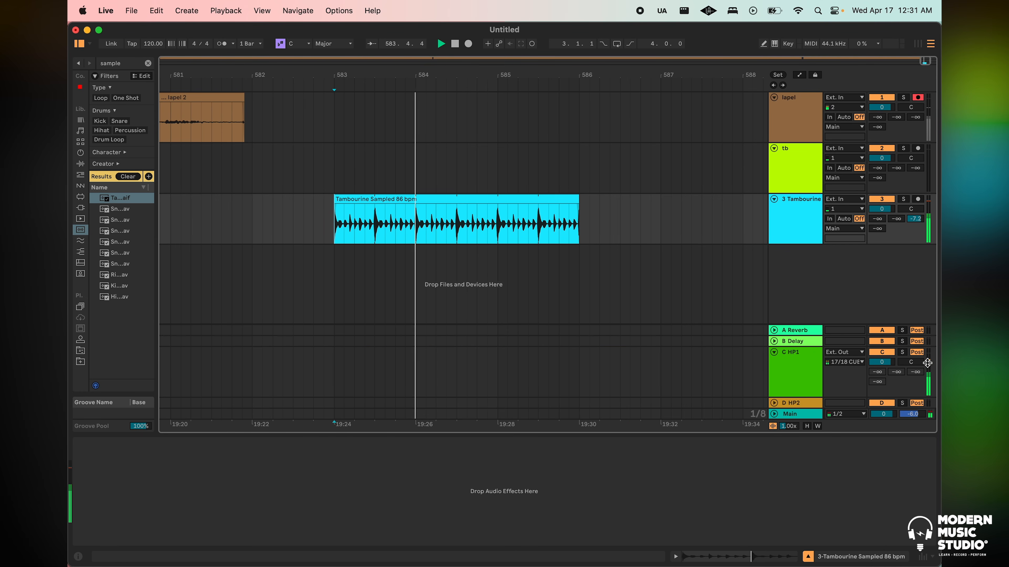
key(space)
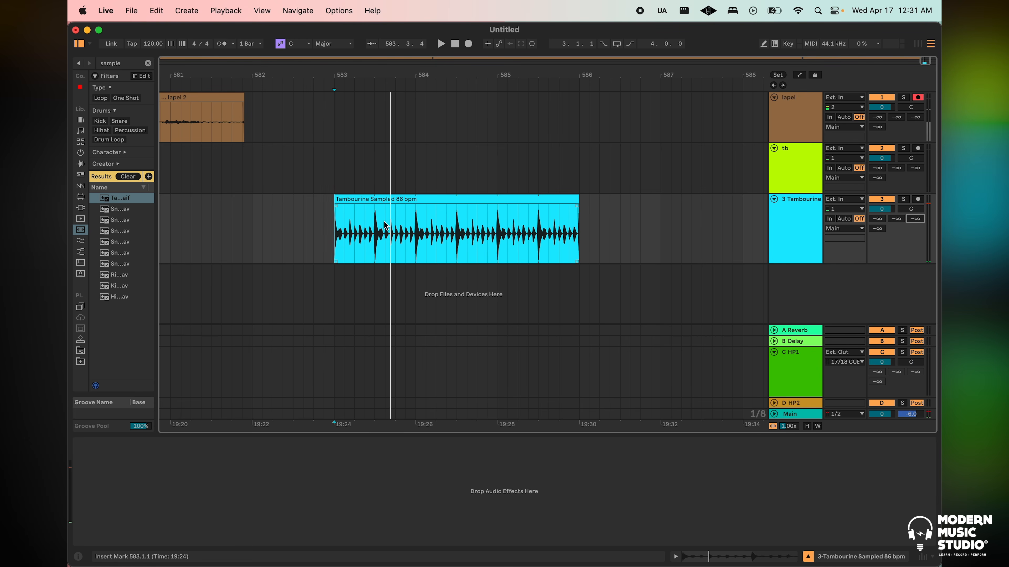
Select part of the tambourine clip from 583.3.3, play it, and switch to the Console app to check the monitor meters
drag(385, 225, 445, 224)
key(ctrl+Up)
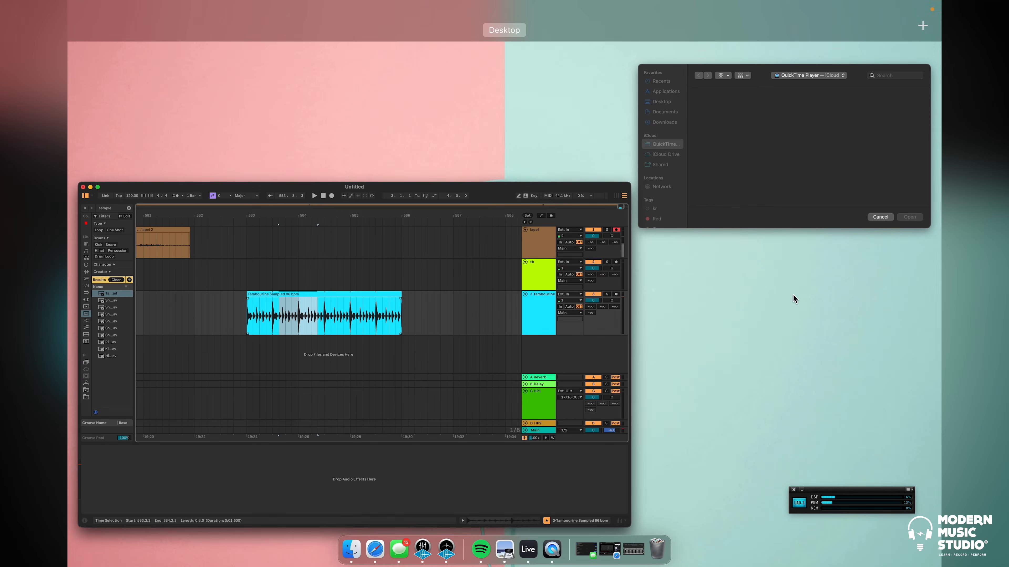
click(634, 549)
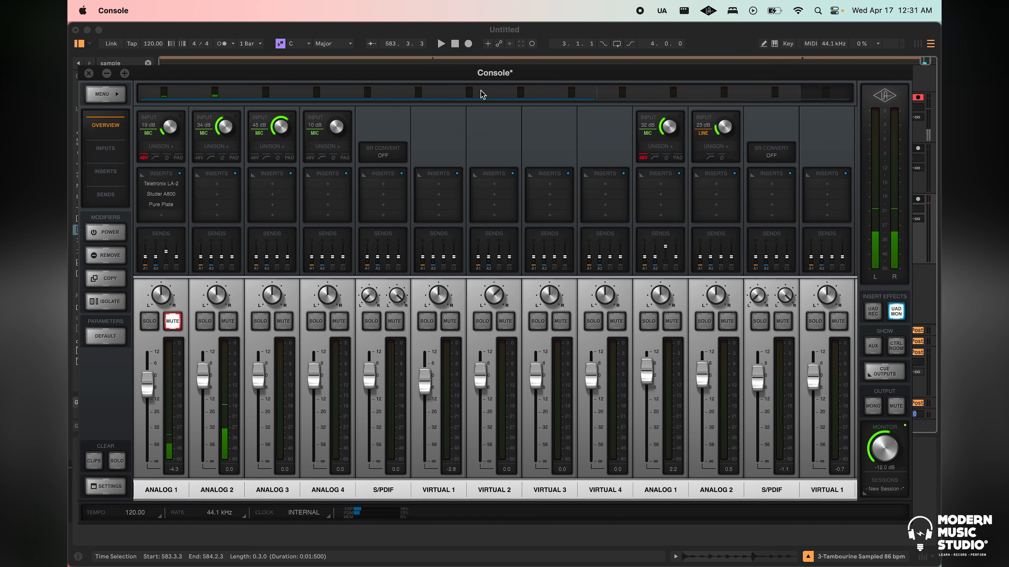
click(542, 26)
key(ctrl+Up)
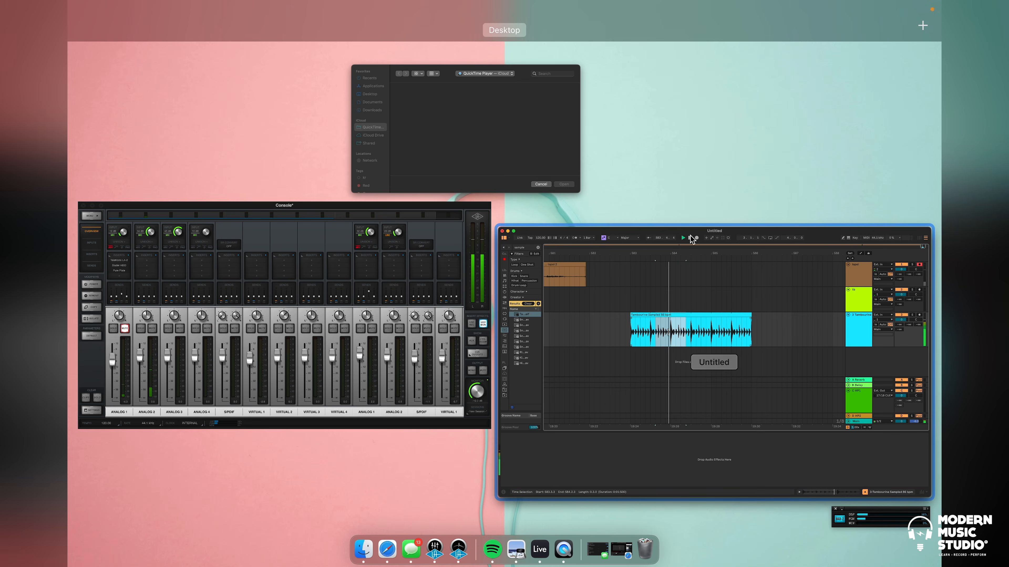
click(440, 277)
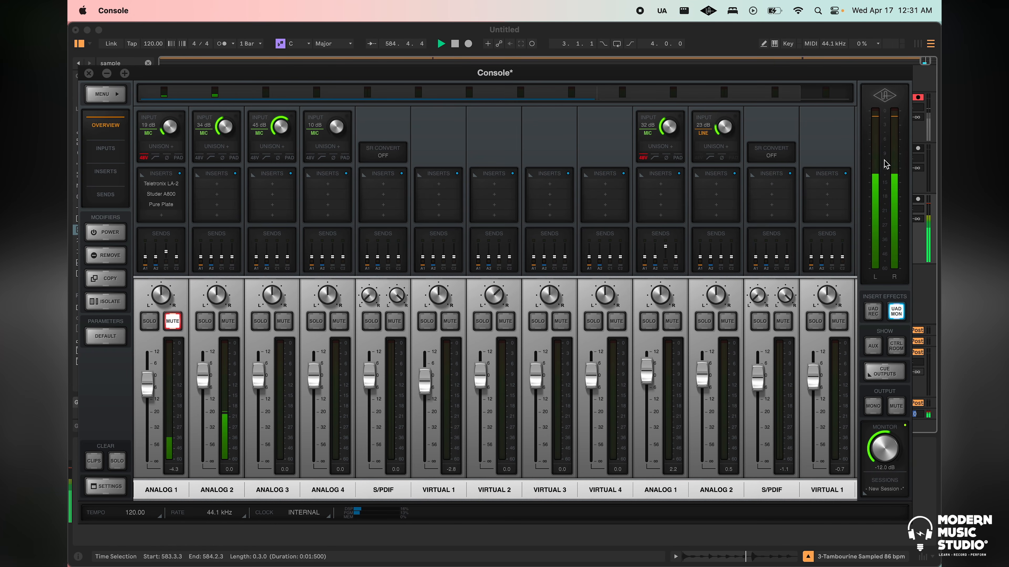
Switch back to Live, select the whole tambourine clip from bar 583 to 586, and raise the track's HP1 send to -14.0 dB
key(ctrl+Up)
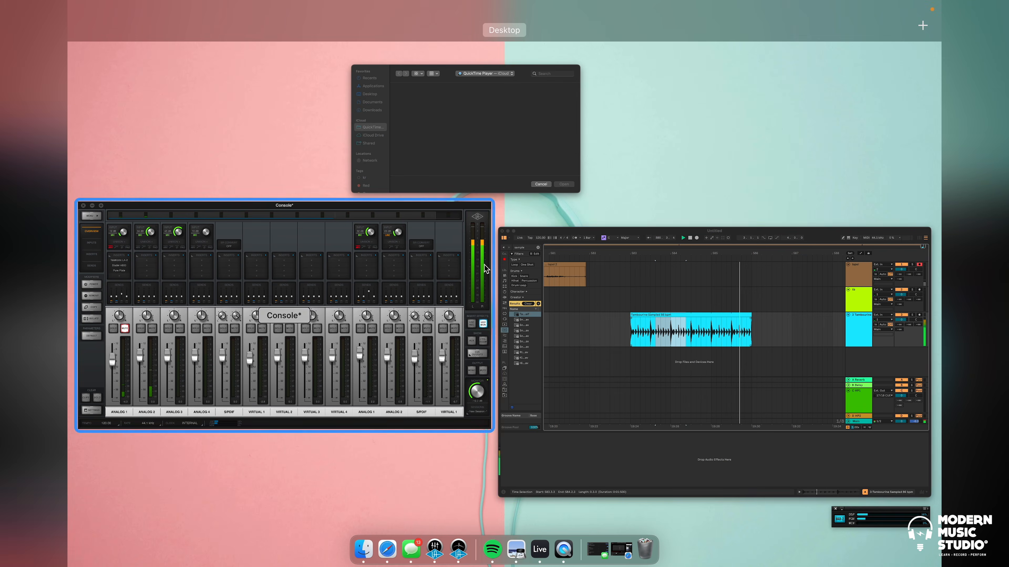
click(550, 285)
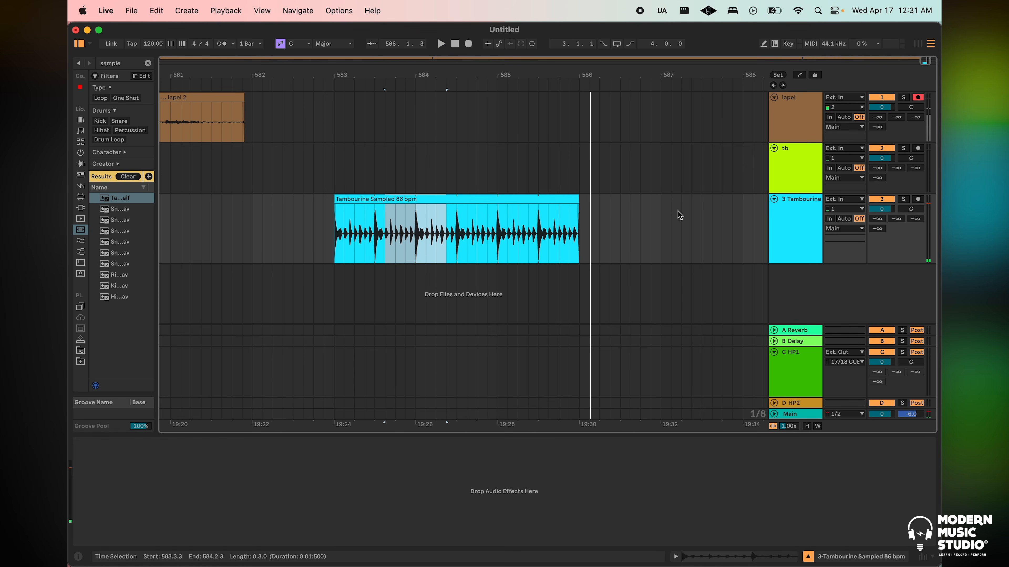
drag(340, 240, 578, 228)
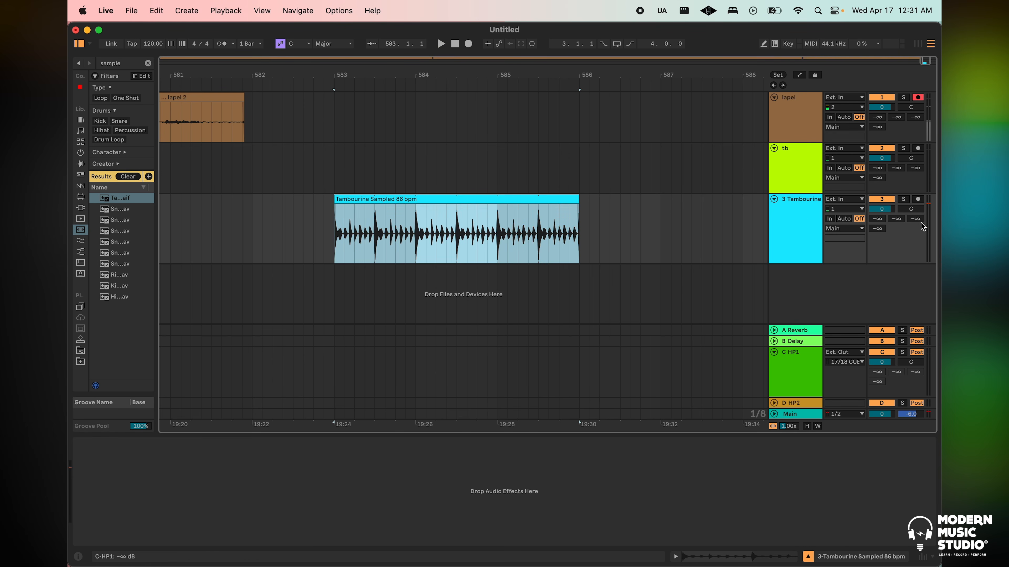
drag(915, 218, 916, 211)
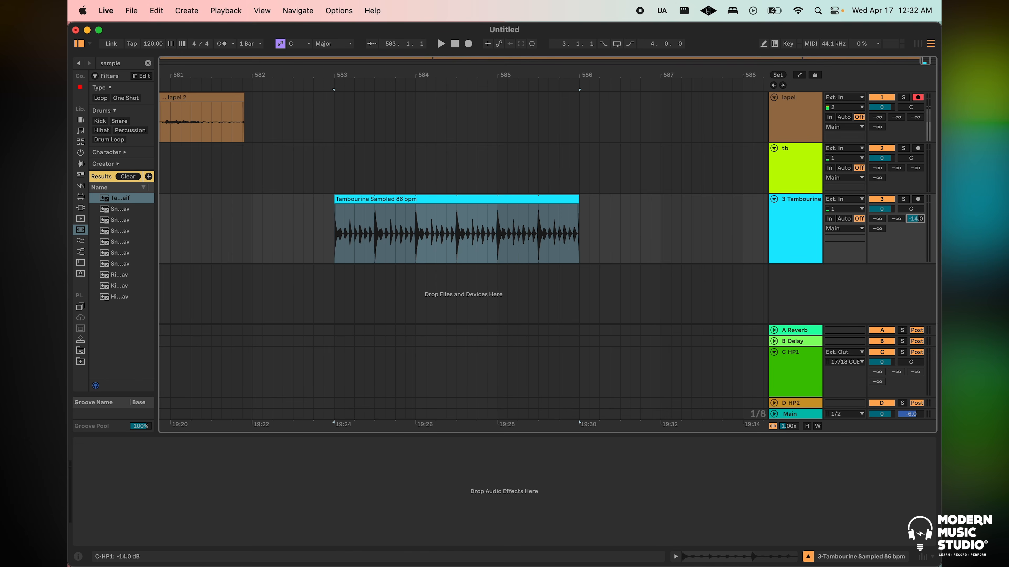
Switch to Console and set the CUE 1 source to CUE 1 in the cue outputs, with HP 1 as its headphone output
key(ctrl+Up)
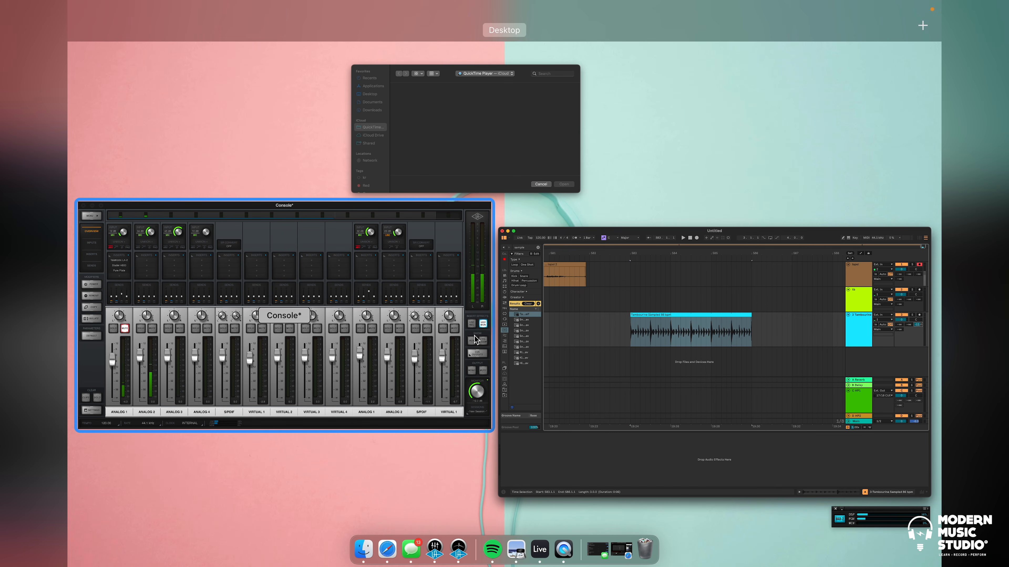
click(427, 346)
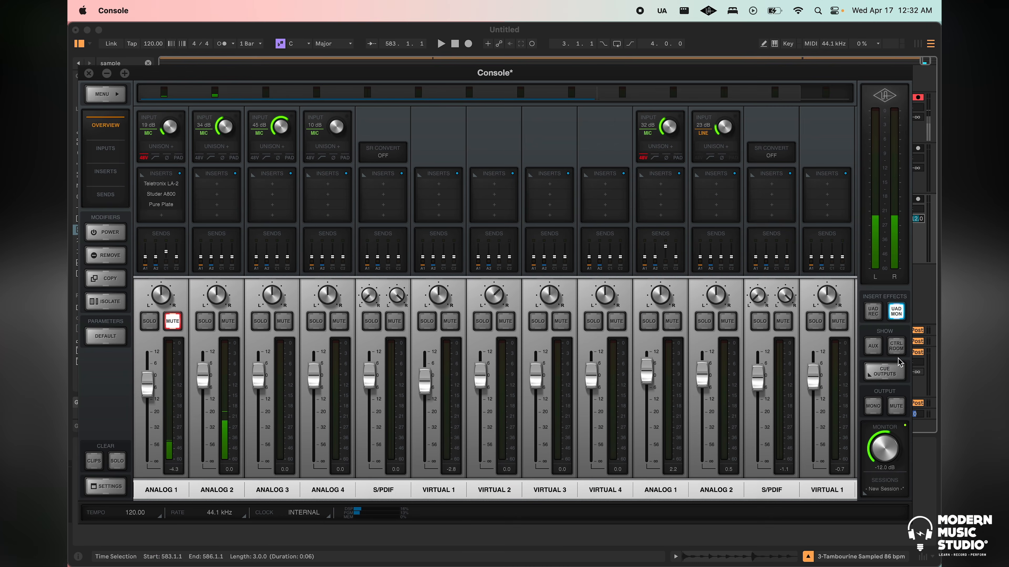
click(888, 373)
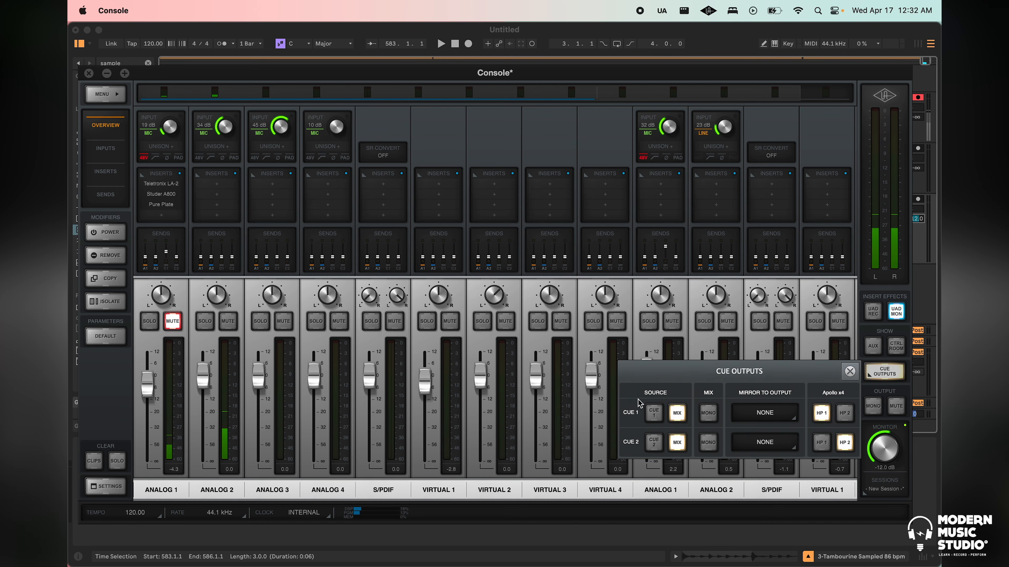
click(679, 414)
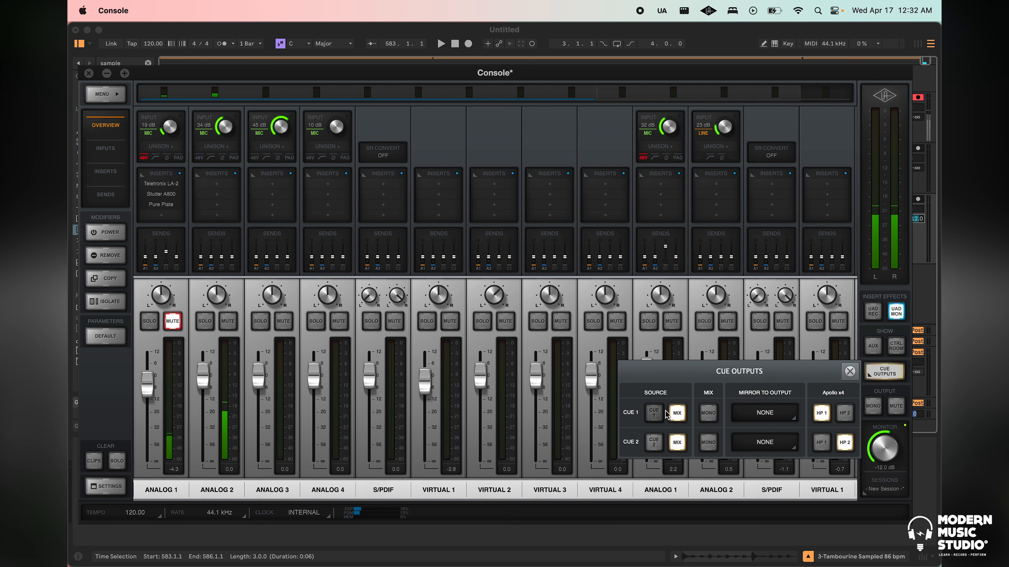
click(652, 417)
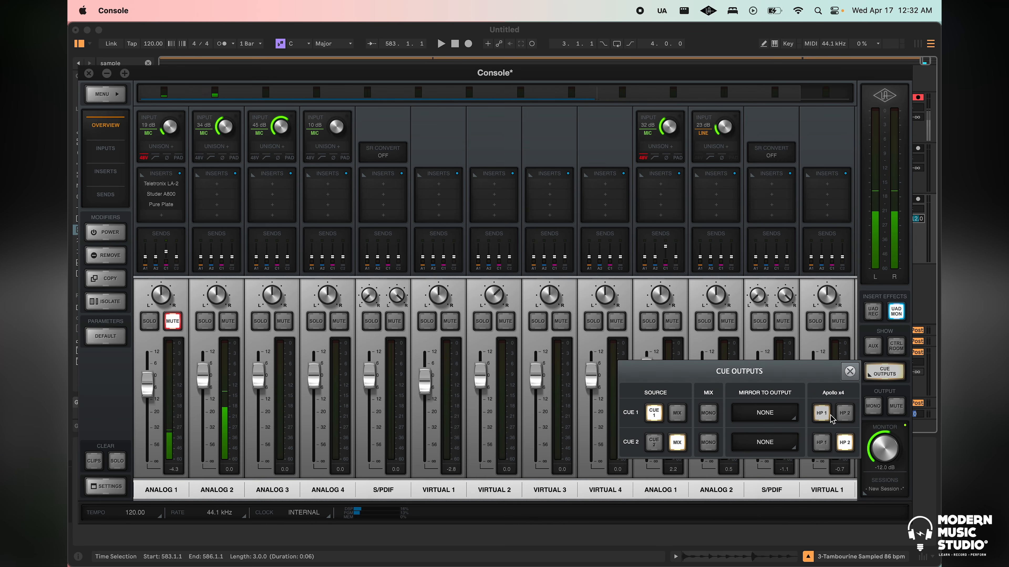
click(822, 413)
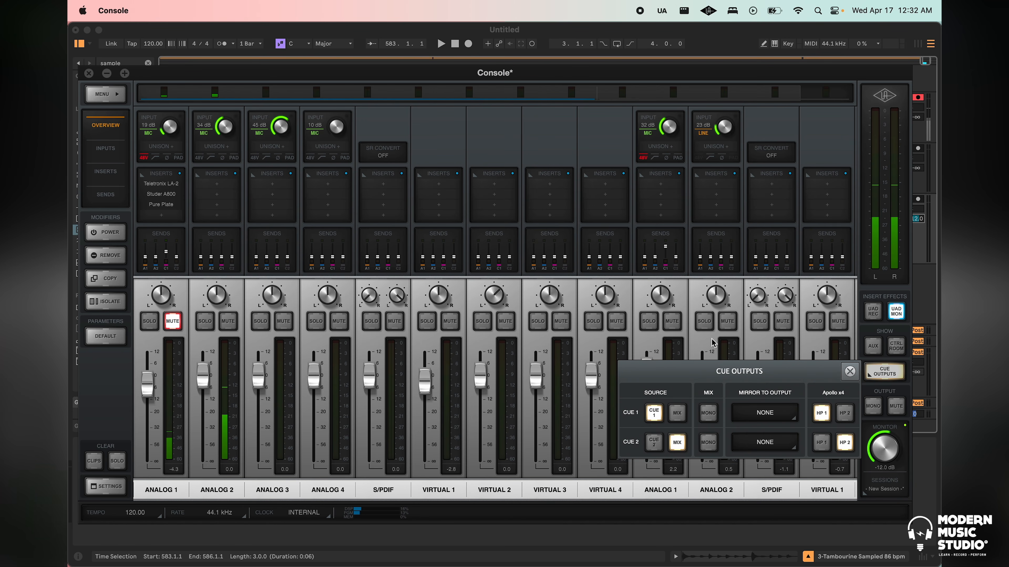
Switch back to Live and set the tambourine track's HP1 send to -10.6 dB and its HP2 send to -4.4 dB
key(ctrl+Up)
click(835, 304)
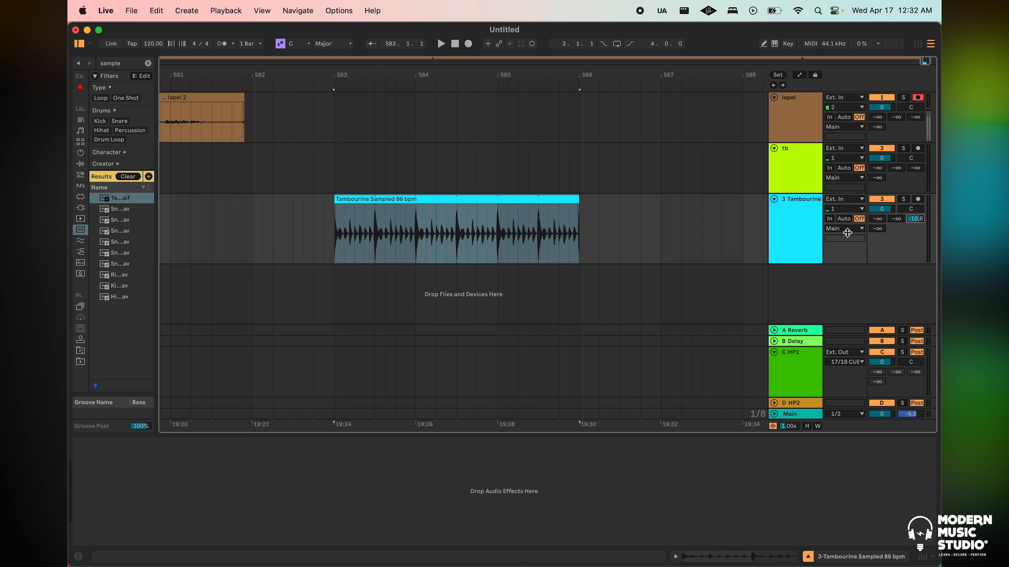
click(798, 208)
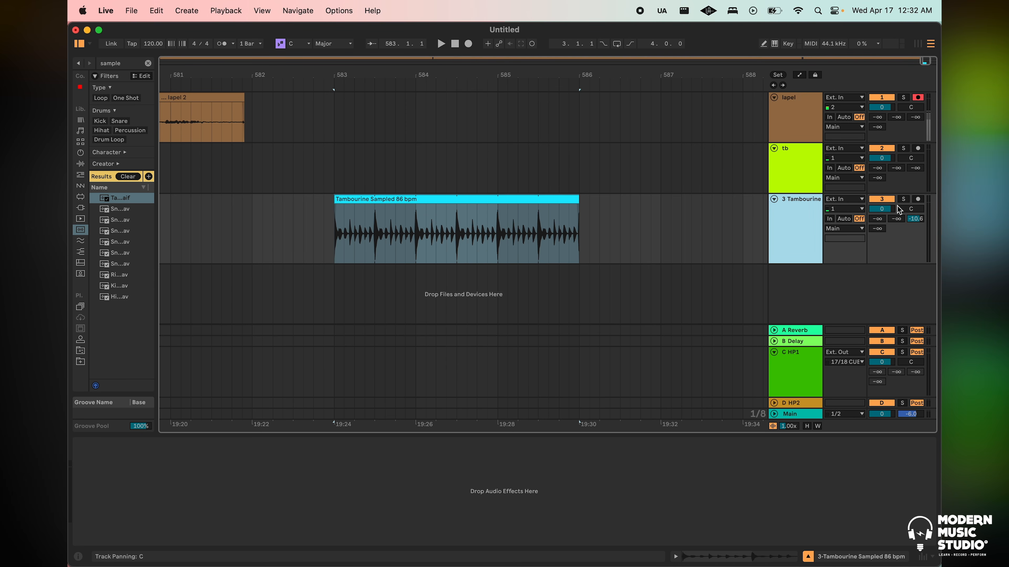
click(884, 209)
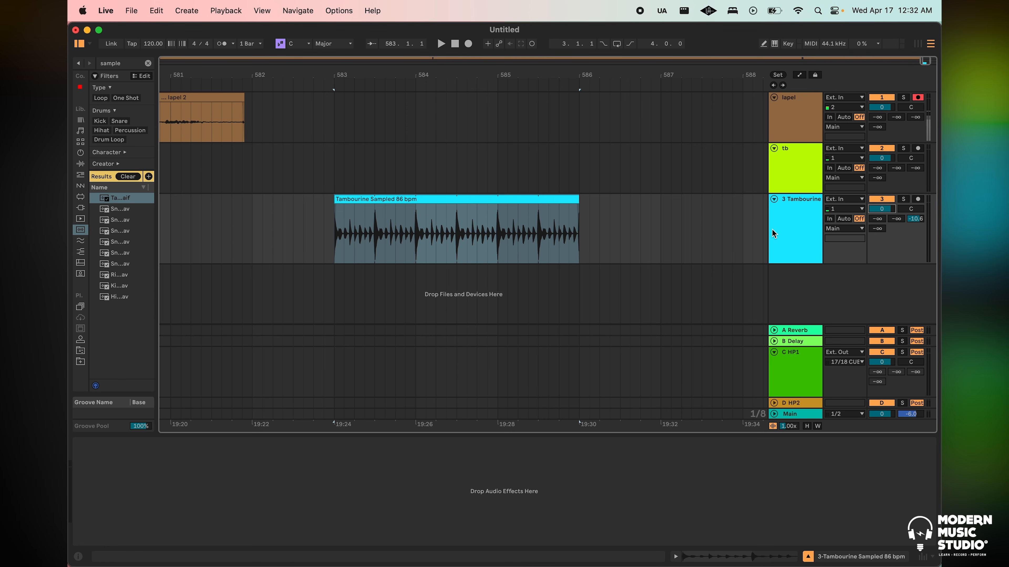
click(807, 213)
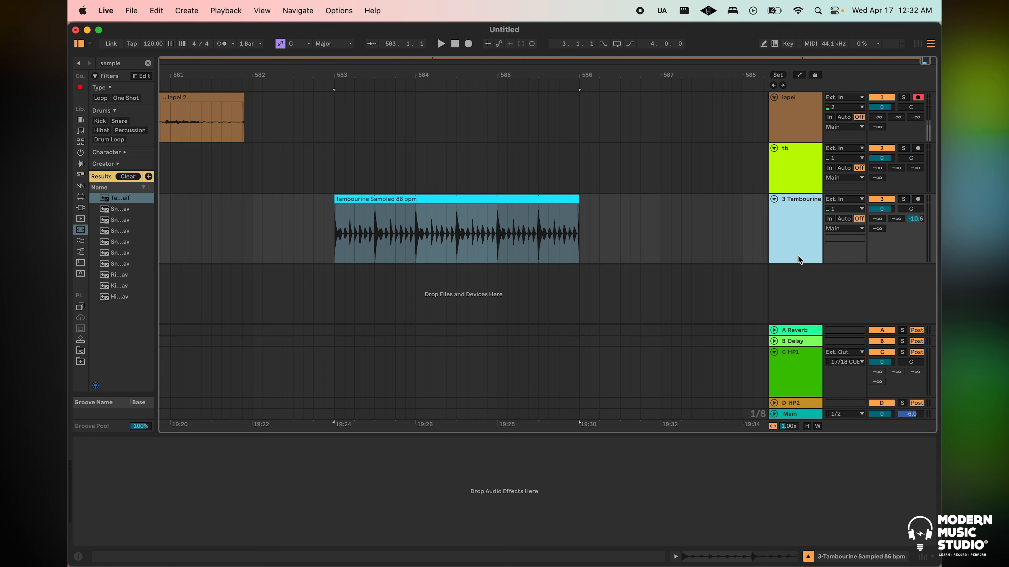
drag(877, 229, 877, 215)
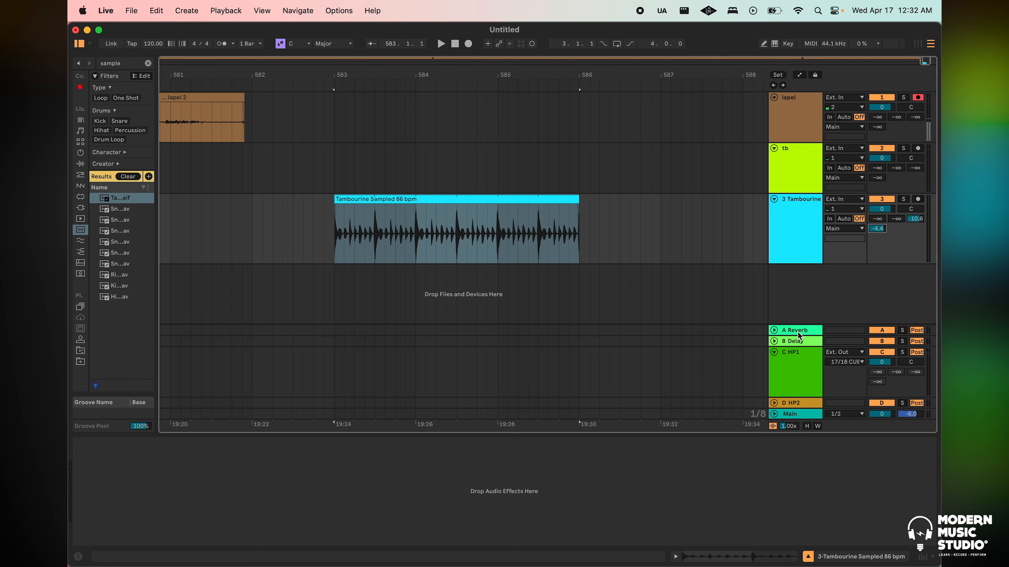
Unfold the HP2 return track and route its external output to 19/20 CUE2/HP2
click(774, 403)
click(849, 373)
click(849, 376)
click(848, 373)
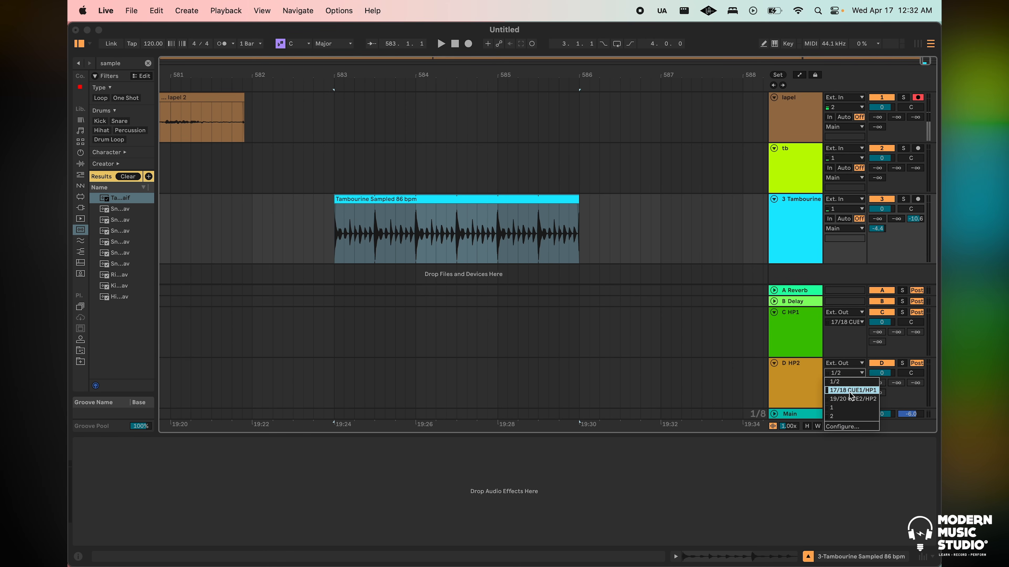
click(843, 398)
Switch to Console, set the CUE 2 source to CUE 2 with HP 2 as its output, and close the cue outputs
key(ctrl+Up)
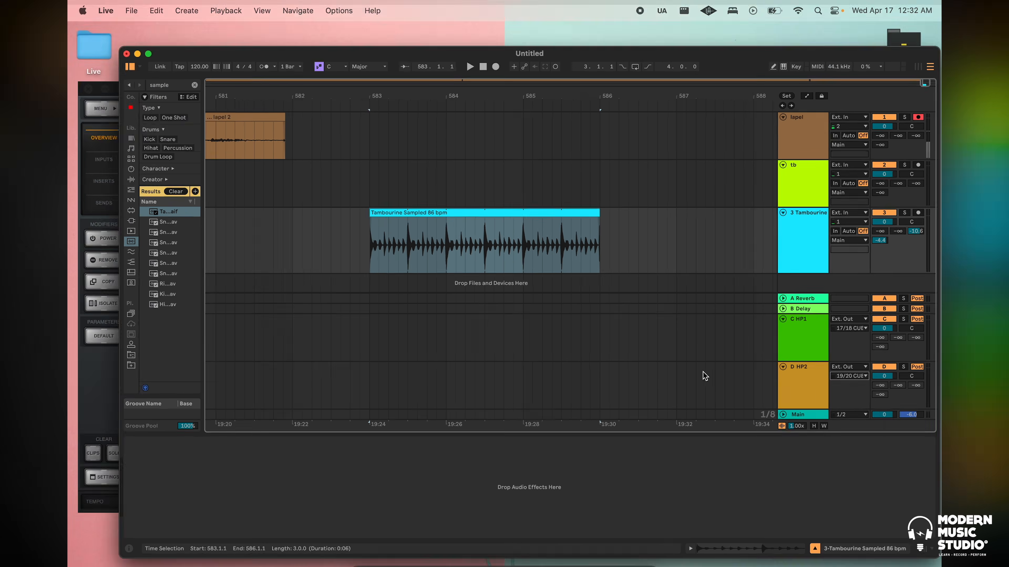
click(436, 371)
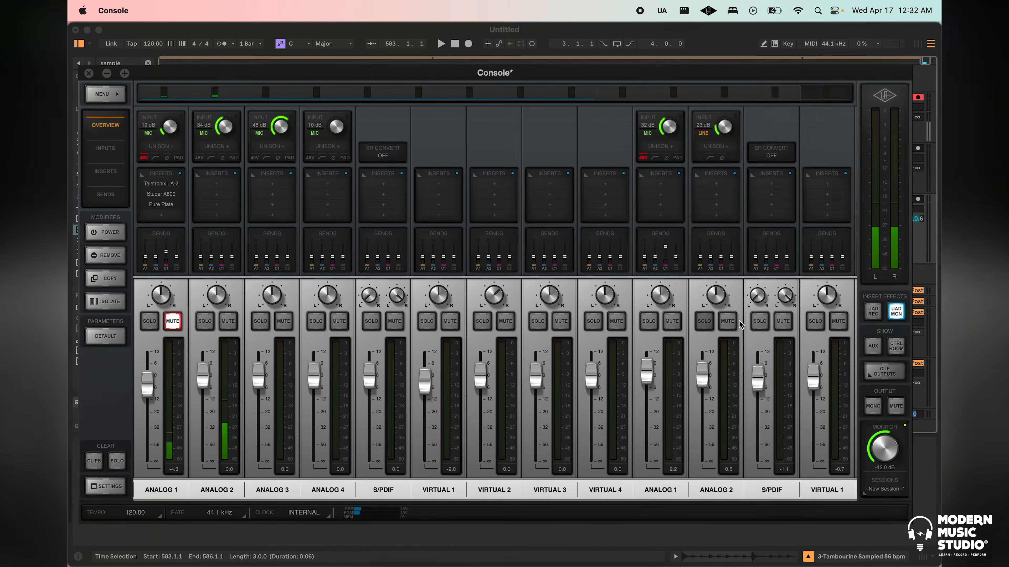
click(888, 371)
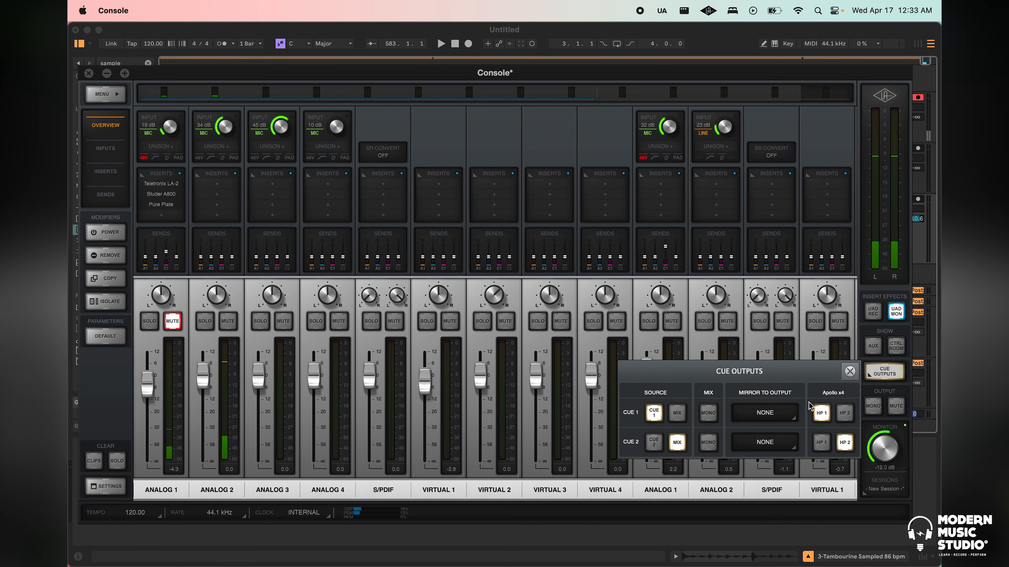
click(845, 444)
click(659, 443)
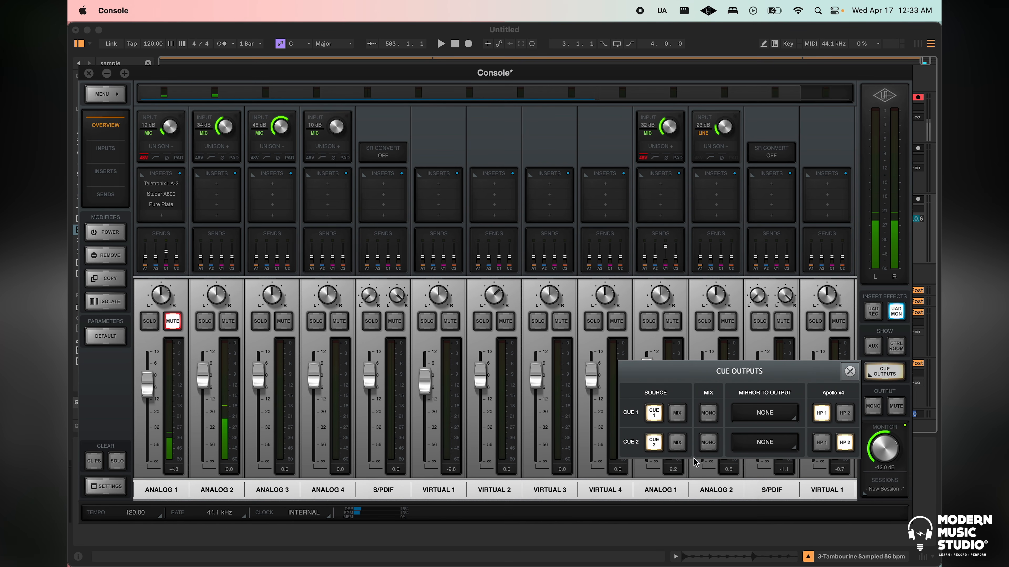
click(850, 371)
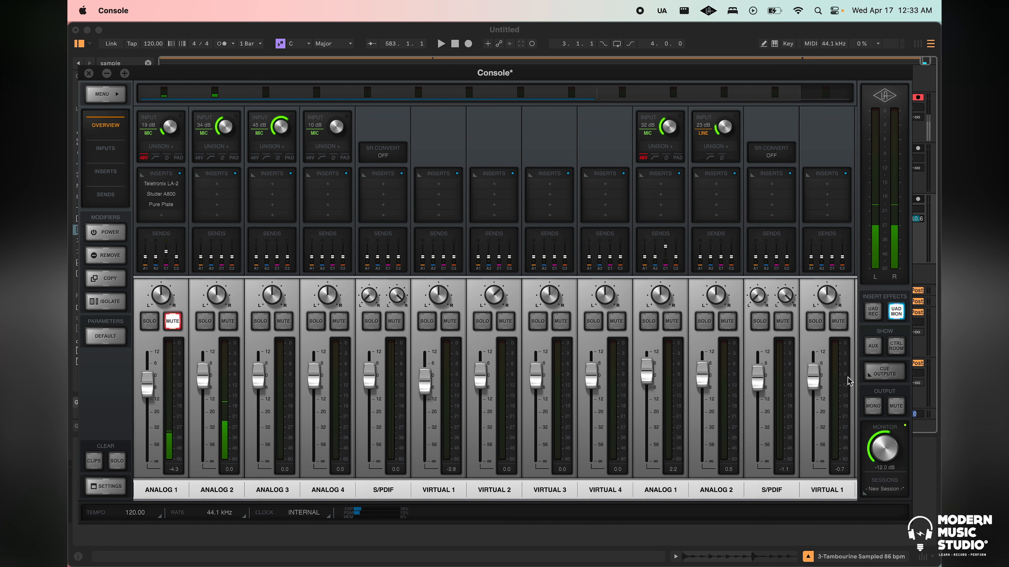
Switch back to Live and set the tambourine track's HP2 send to -11.6 dB
key(ctrl+Up)
click(865, 245)
drag(878, 233, 878, 228)
Insert two new audio tracks below the tambourine track
scroll(841, 234, down, 1)
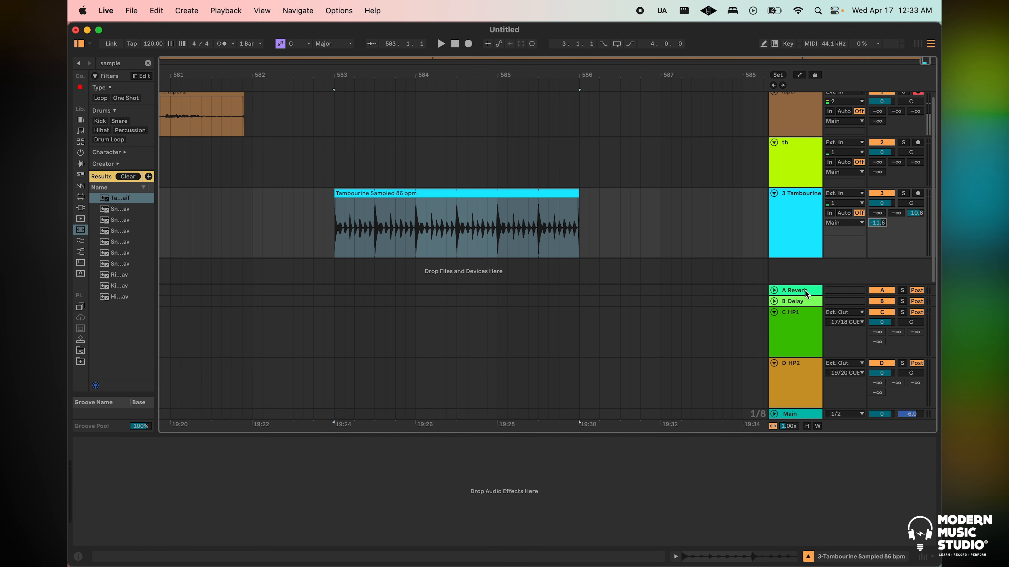
right_click(803, 274)
click(829, 277)
scroll(743, 259, down, 1)
right_click(796, 272)
click(806, 277)
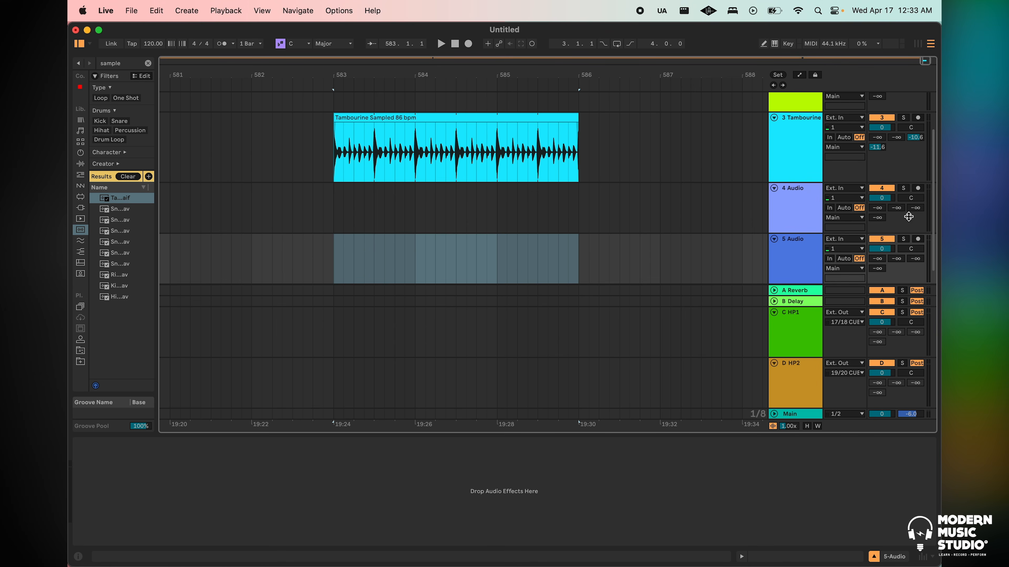
Set track 4's HP1 send to -50.0 dB and track 5's HP1 and HP2 sends to -13.4 and -24.4 dB
drag(911, 211, 879, 210)
drag(879, 269, 914, 252)
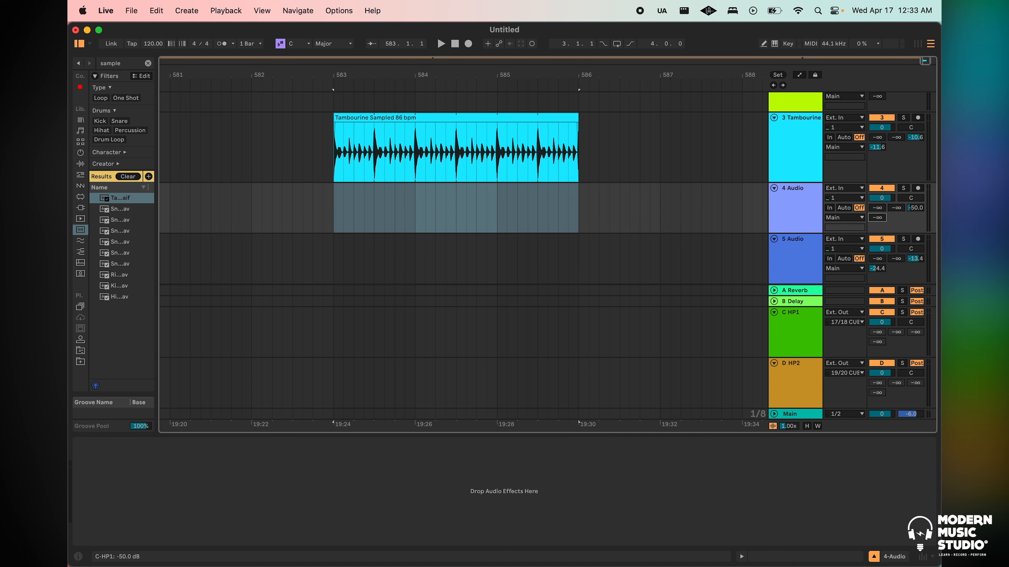